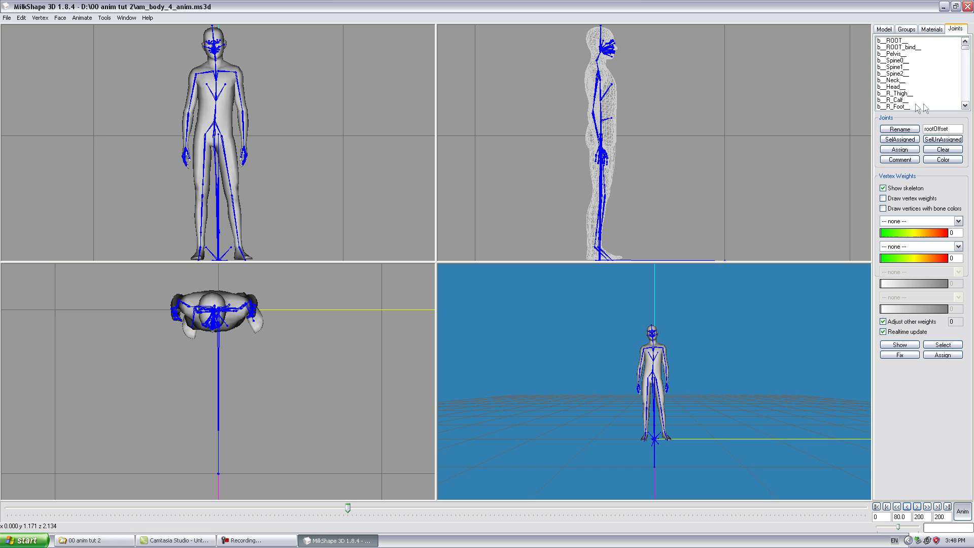
Rotate the right calf joint to bend the lower leg up behind the body.
{"action": "left_click", "coordinate": [900, 101]}
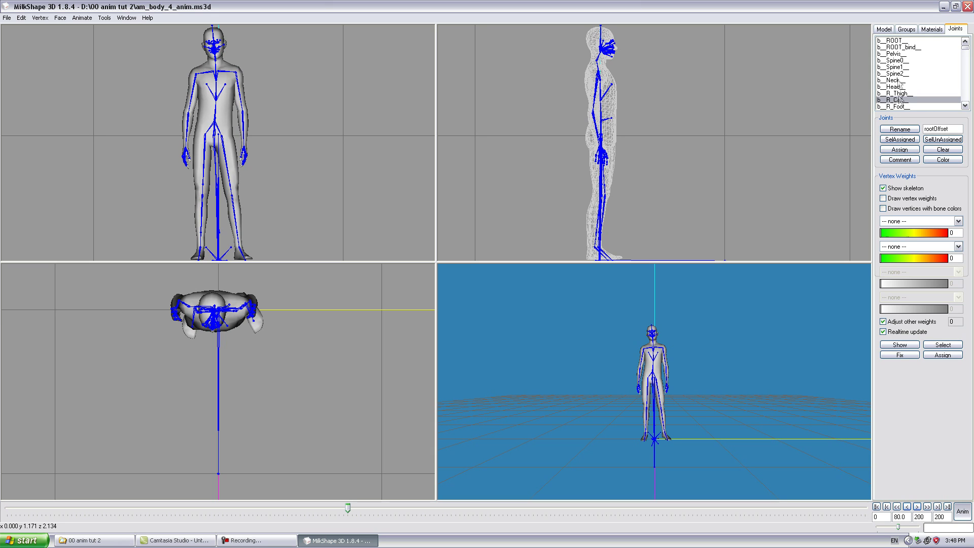
{"action": "left_click", "coordinate": [885, 30]}
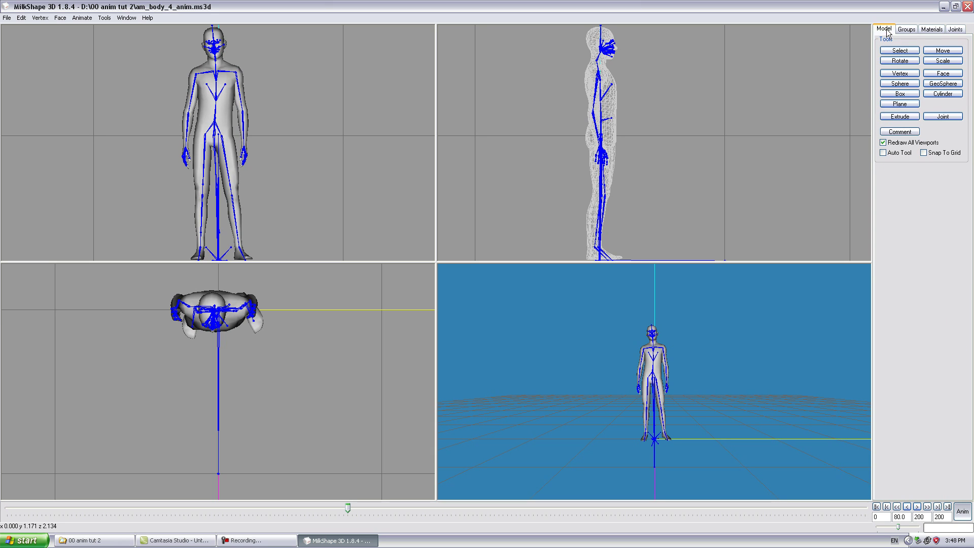
{"action": "left_click", "coordinate": [901, 62]}
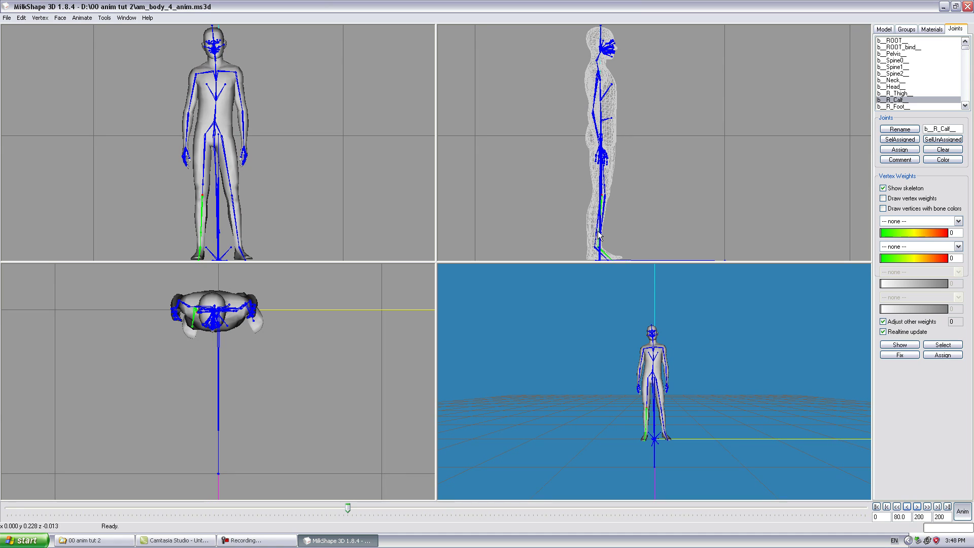
{"action": "left_click_drag", "start_coordinate": [599, 232], "coordinate": [566, 218]}
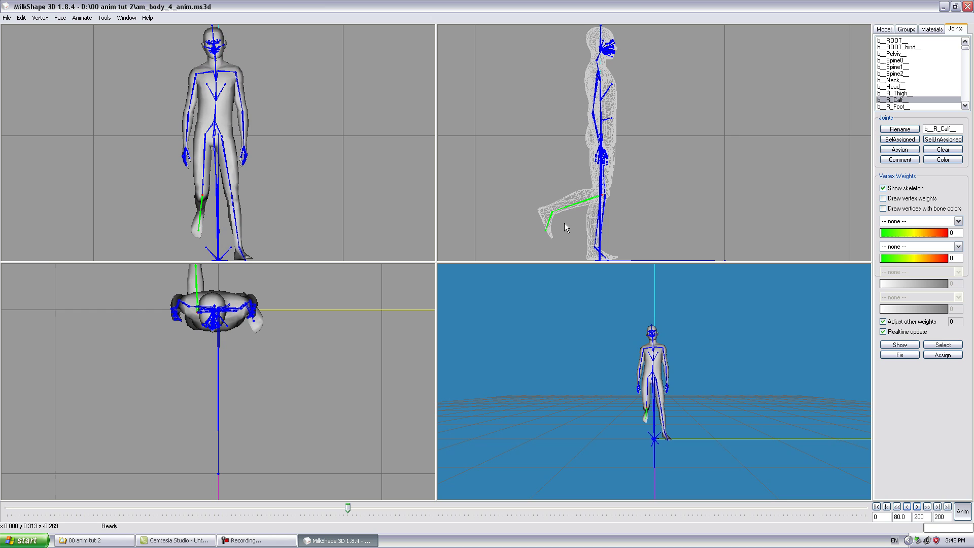
Select the right foot joint and record the bent-leg pose as a keyframe.
{"action": "left_click", "coordinate": [893, 107]}
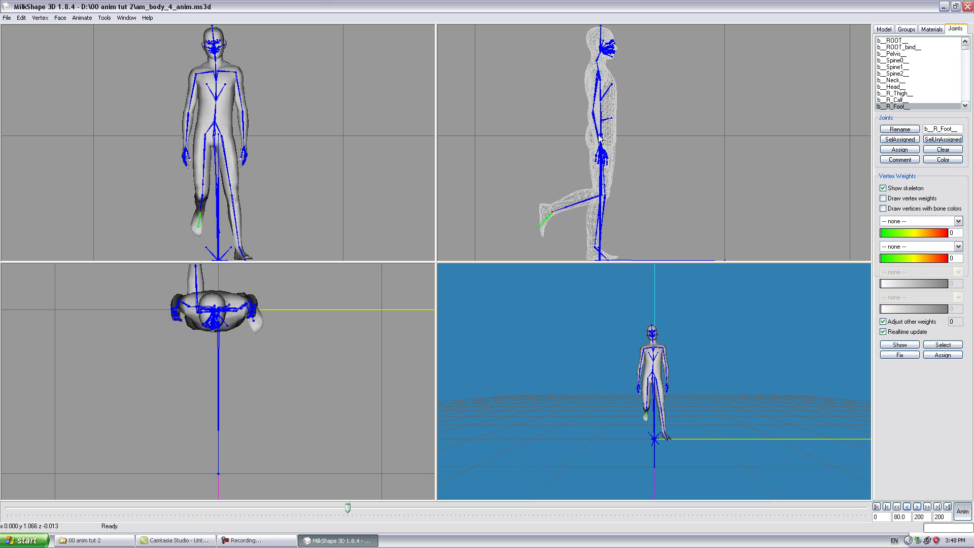
{"action": "left_click", "coordinate": [83, 19]}
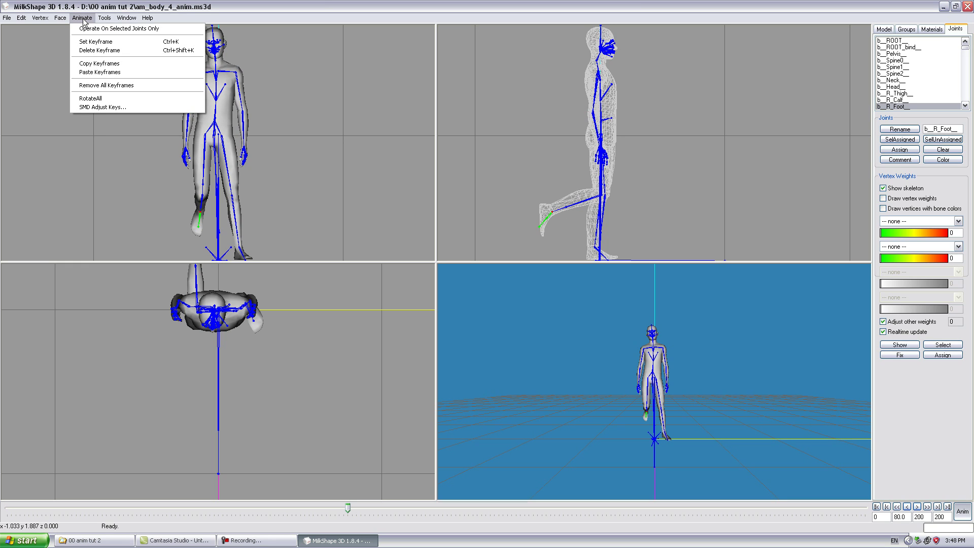
{"action": "left_click", "coordinate": [94, 45]}
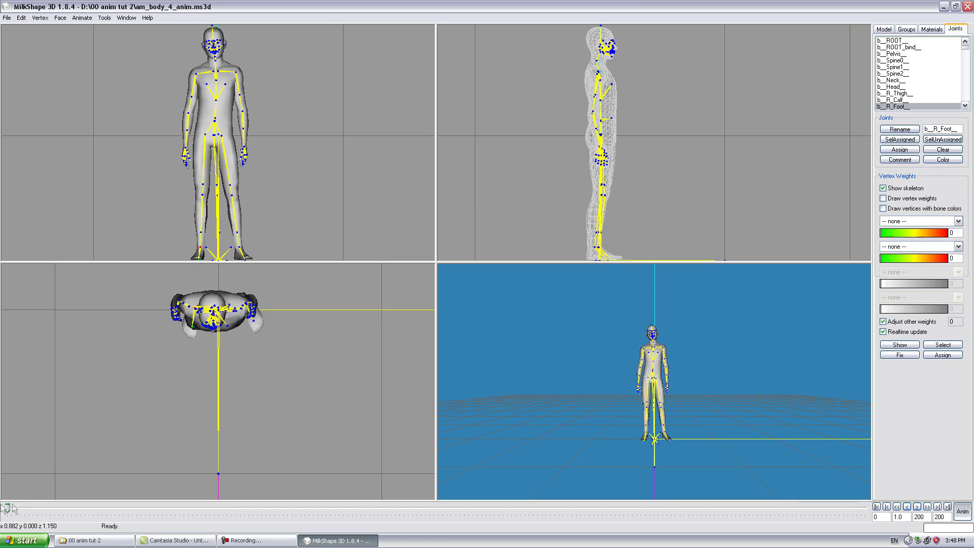
{"action": "left_click_drag", "start_coordinate": [10, 508], "coordinate": [379, 508]}
{"action": "left_click_drag", "start_coordinate": [459, 516], "coordinate": [15, 517]}
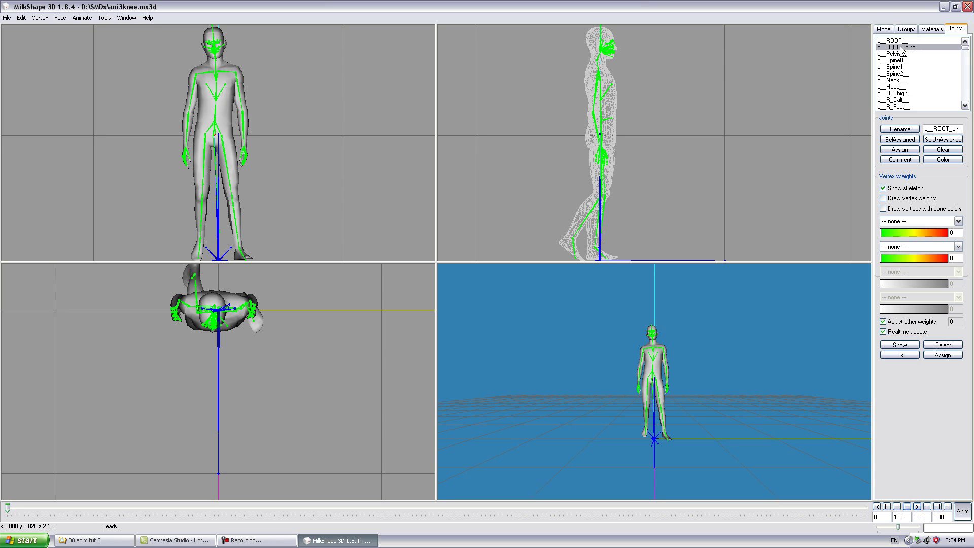
Move the whole ani3knee figure upward, then rotate it 90° in the side view.
{"action": "left_click", "coordinate": [883, 30]}
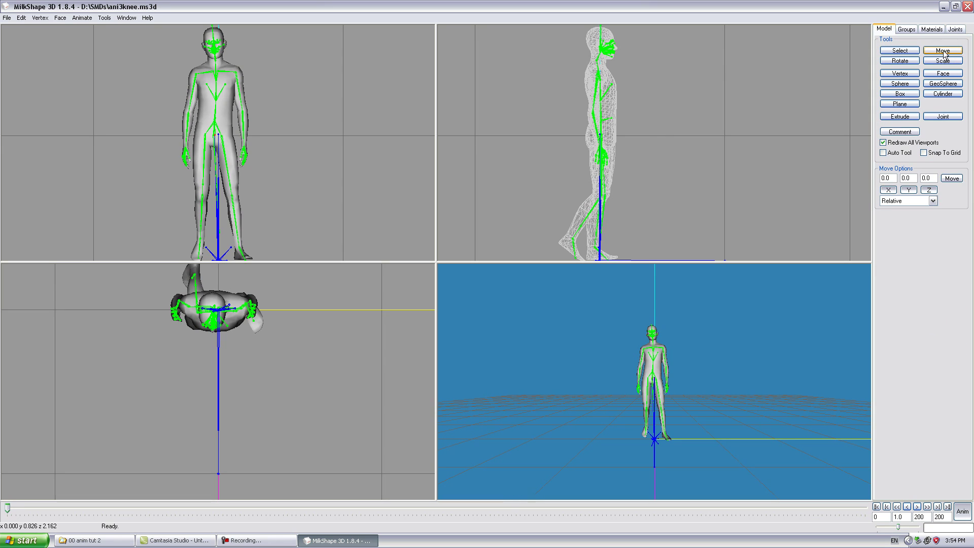
{"action": "mouse_move", "coordinate": [601, 142]}
{"action": "left_mouse_down"}
{"action": "mouse_move", "coordinate": [604, 86]}
{"action": "mouse_move", "coordinate": [605, 143]}
{"action": "left_mouse_up"}
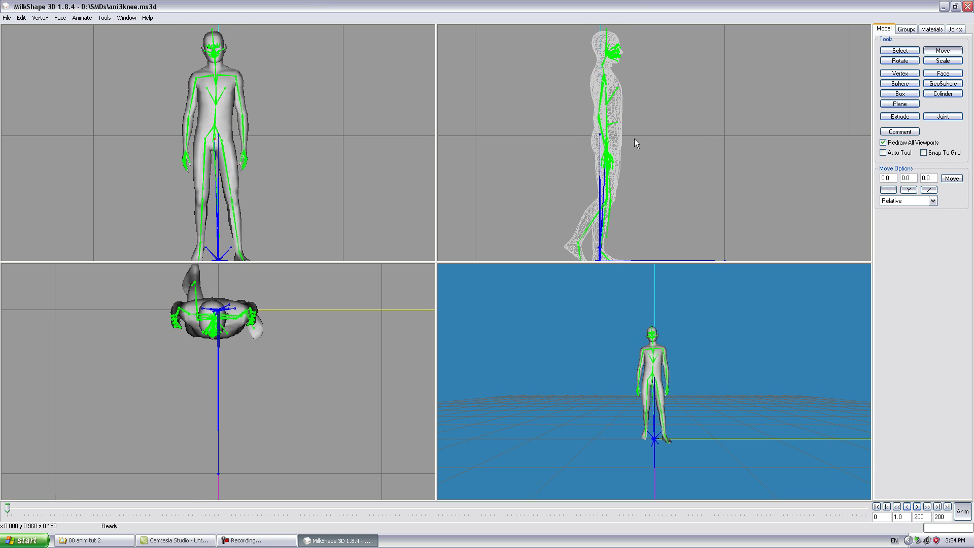
{"action": "left_click", "coordinate": [900, 62]}
{"action": "left_click_drag", "start_coordinate": [608, 174], "coordinate": [650, 172]}
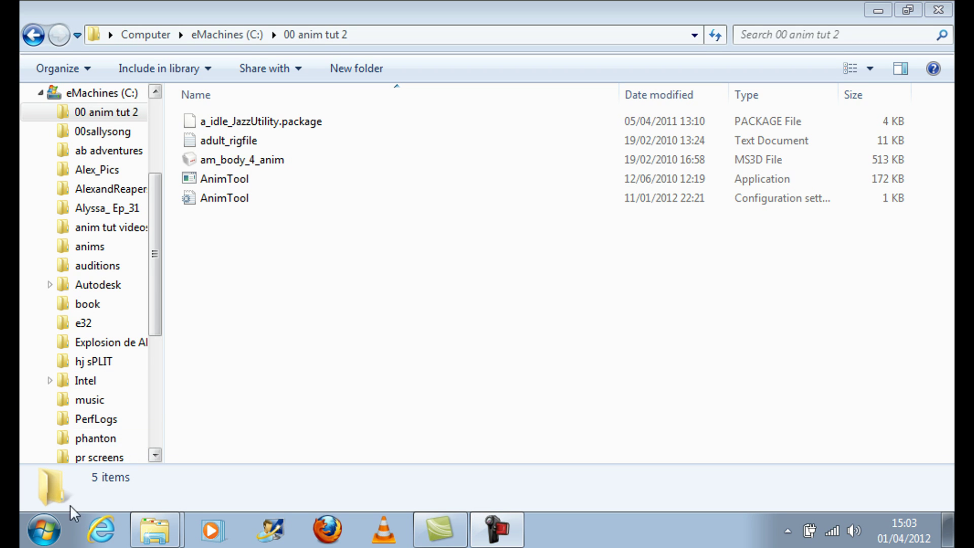
Launch s3pe from the Start menu.
{"action": "left_click", "coordinate": [47, 528]}
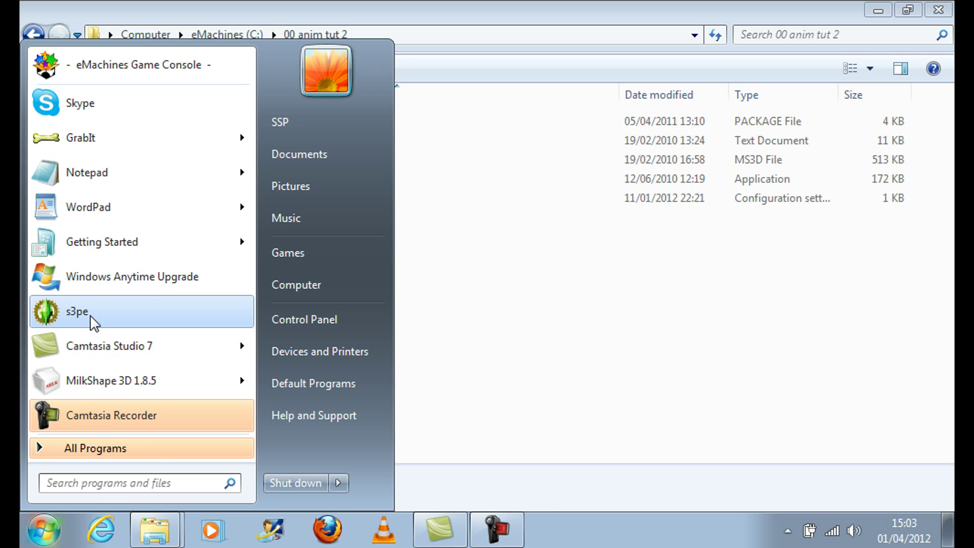
{"action": "left_click", "coordinate": [91, 319]}
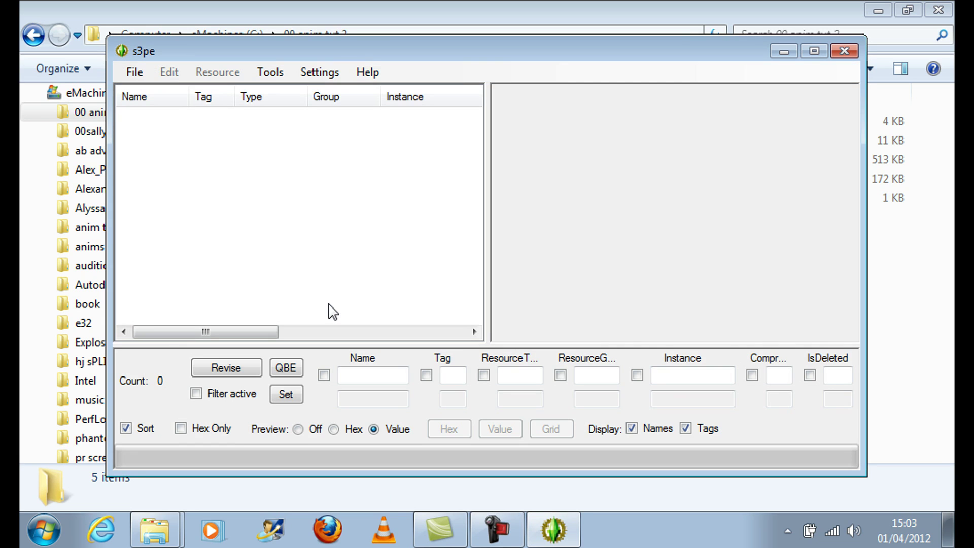
Open a_idle_JazzUtility.package in s3pe.
{"action": "left_click", "coordinate": [134, 72]}
{"action": "left_click", "coordinate": [159, 114]}
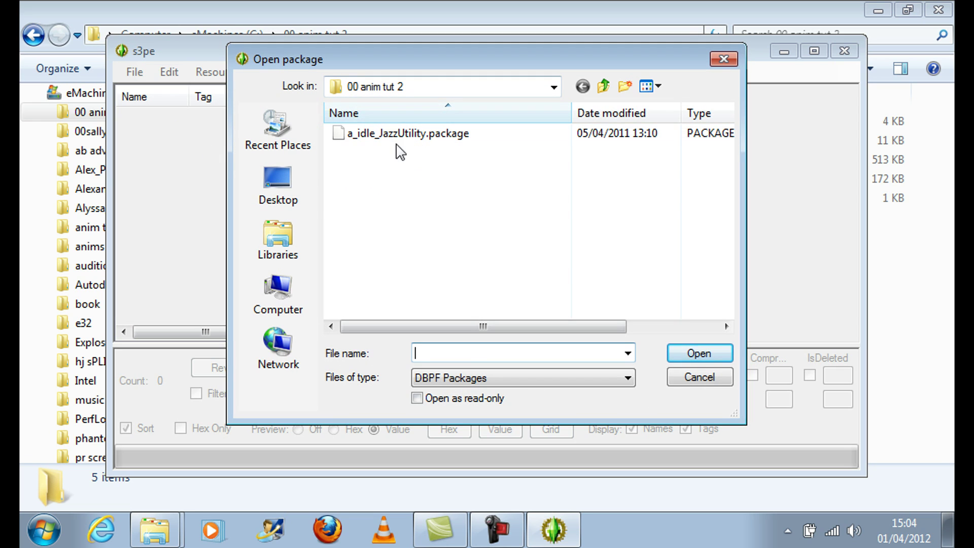
{"action": "left_click", "coordinate": [404, 136]}
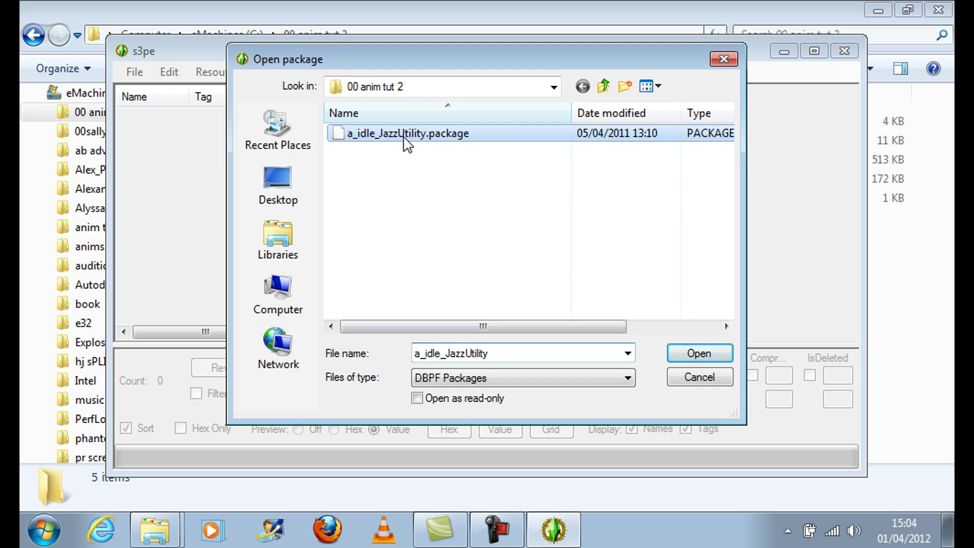
{"action": "left_click", "coordinate": [696, 359]}
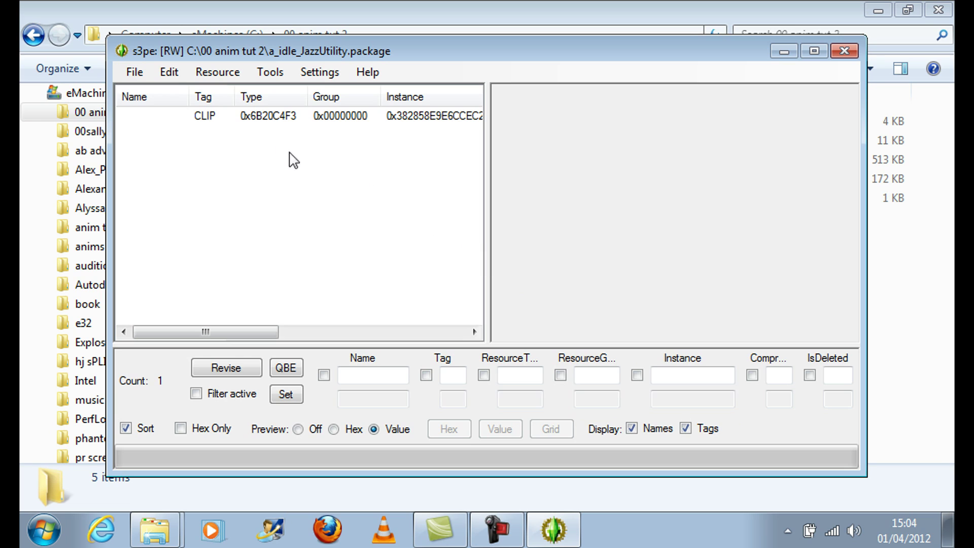
Export the package's CLIP resource as a_animation2 into the 00 anim tut 2 folder.
{"action": "left_click", "coordinate": [269, 118]}
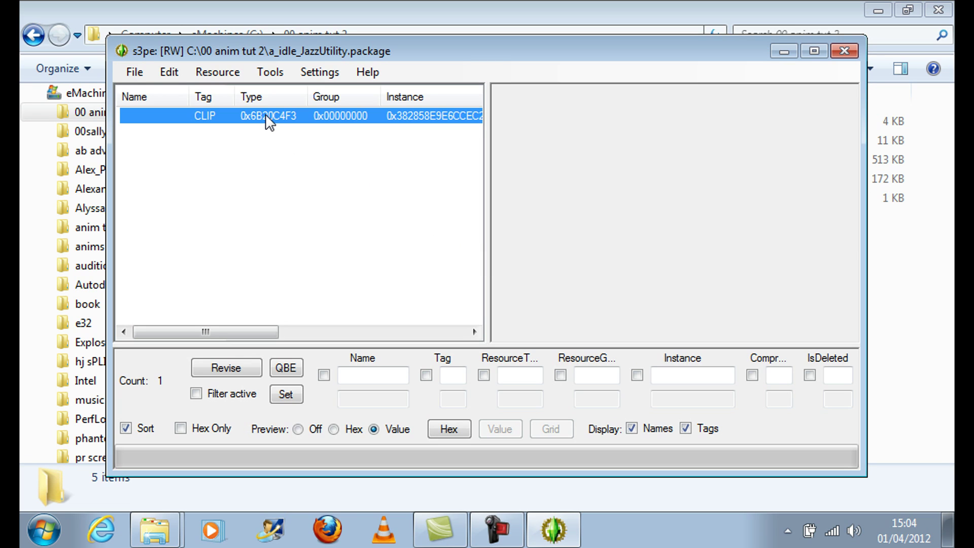
{"action": "left_click", "coordinate": [217, 71]}
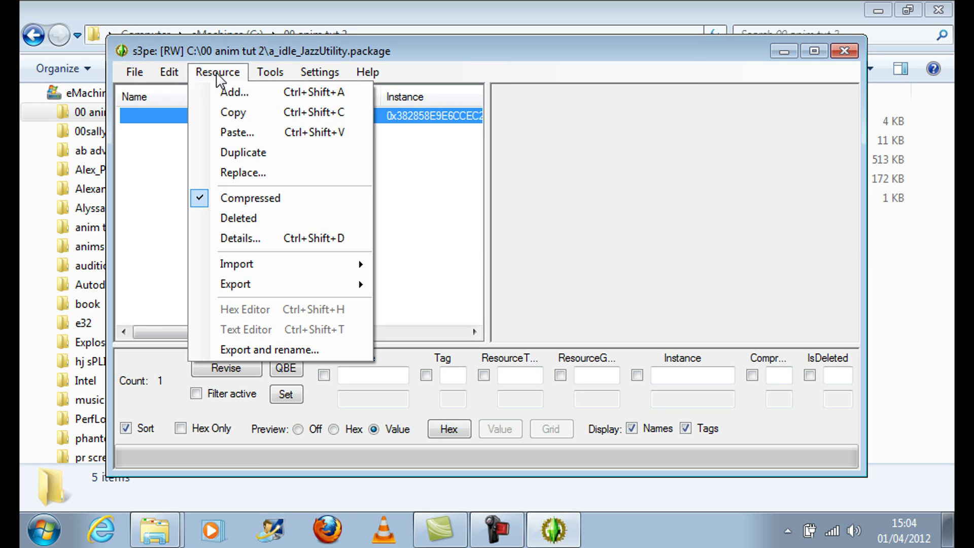
{"action": "left_click", "coordinate": [257, 349]}
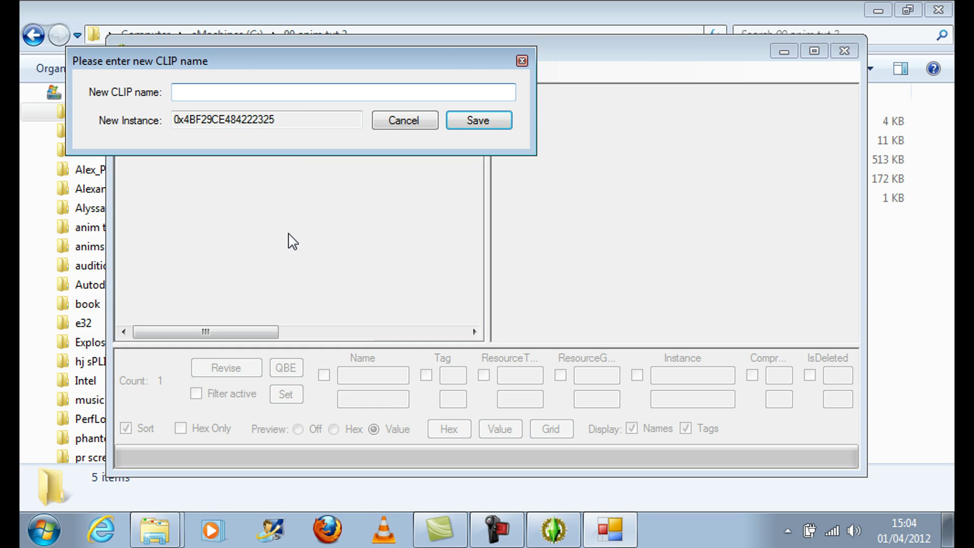
{"action": "type", "text": "a_a"}
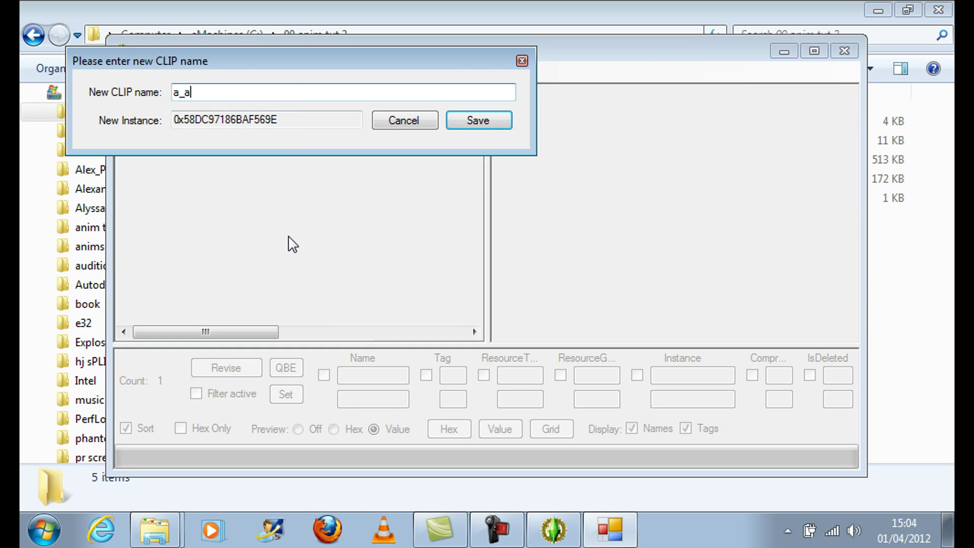
{"action": "type", "text": "nimation"}
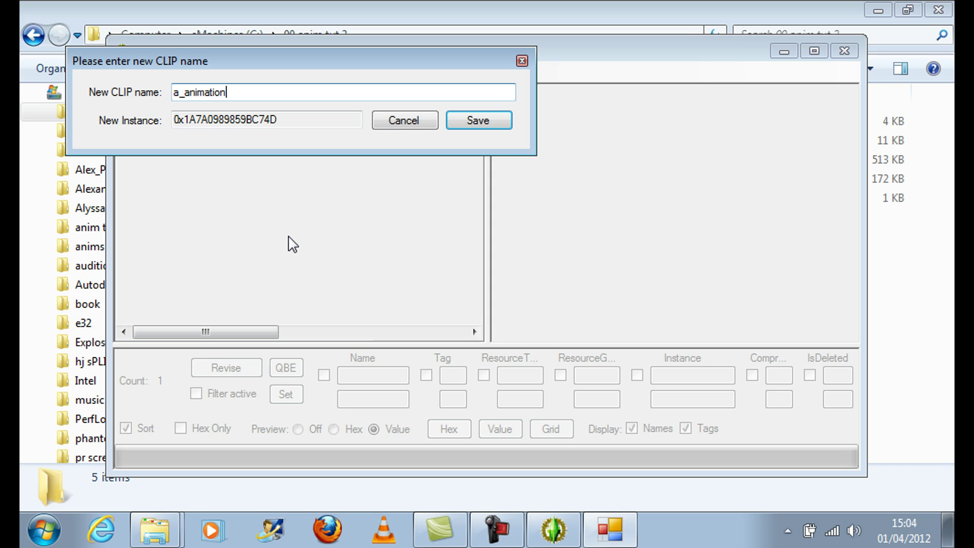
{"action": "left_click", "coordinate": [473, 126]}
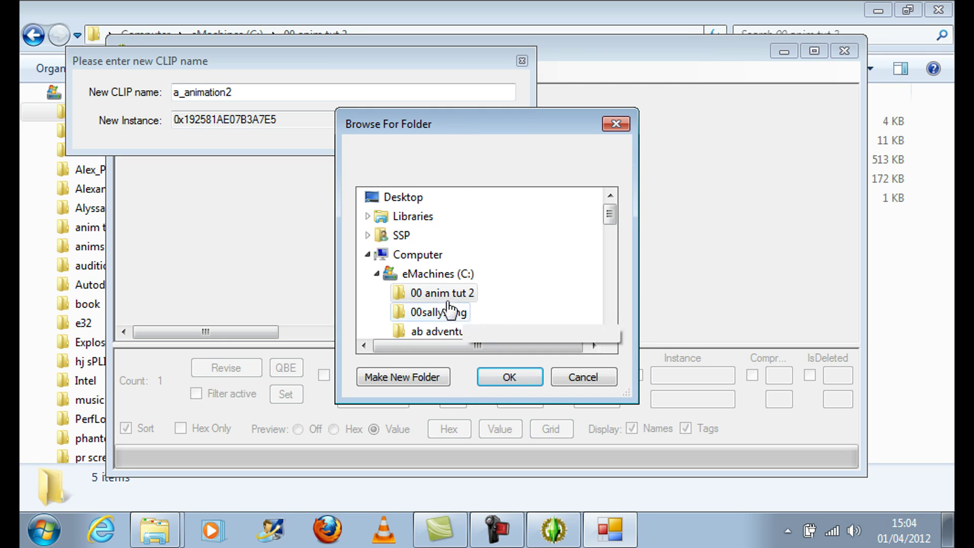
{"action": "left_click", "coordinate": [509, 377]}
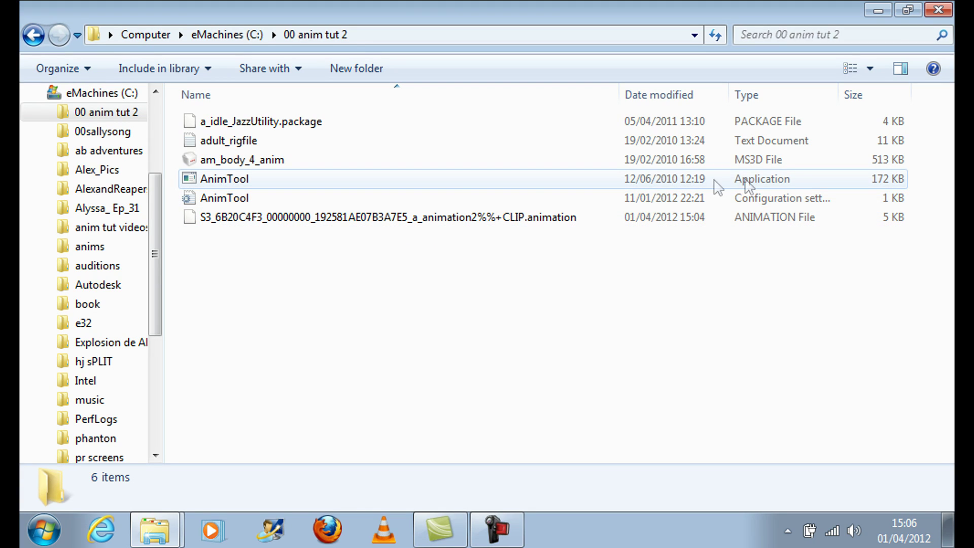
In AnimTool, start a Clip -> SMD conversion of the clip in 00 anim tut 2.
{"action": "double_click", "coordinate": [233, 182]}
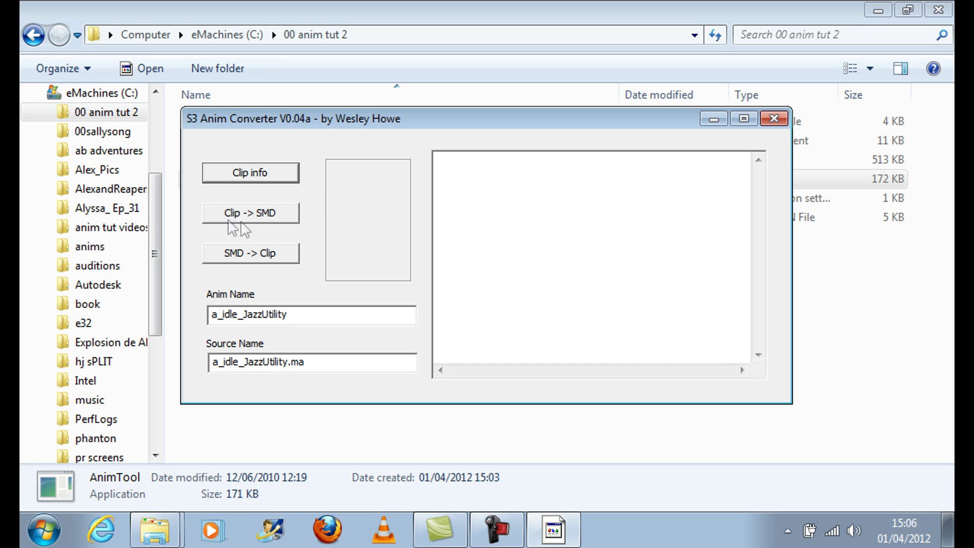
{"action": "left_click", "coordinate": [264, 218]}
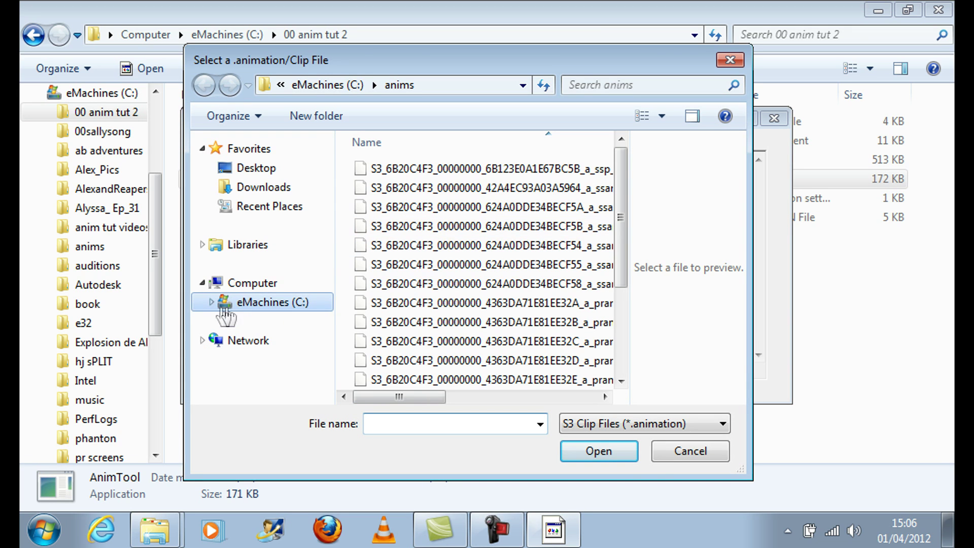
{"action": "left_click", "coordinate": [209, 303]}
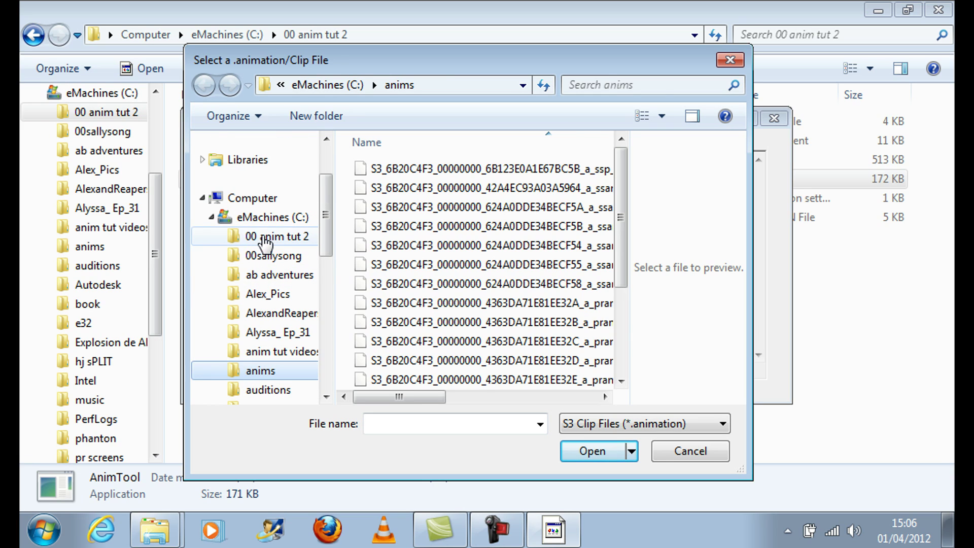
{"action": "left_click", "coordinate": [239, 239]}
{"action": "left_click", "coordinate": [485, 177]}
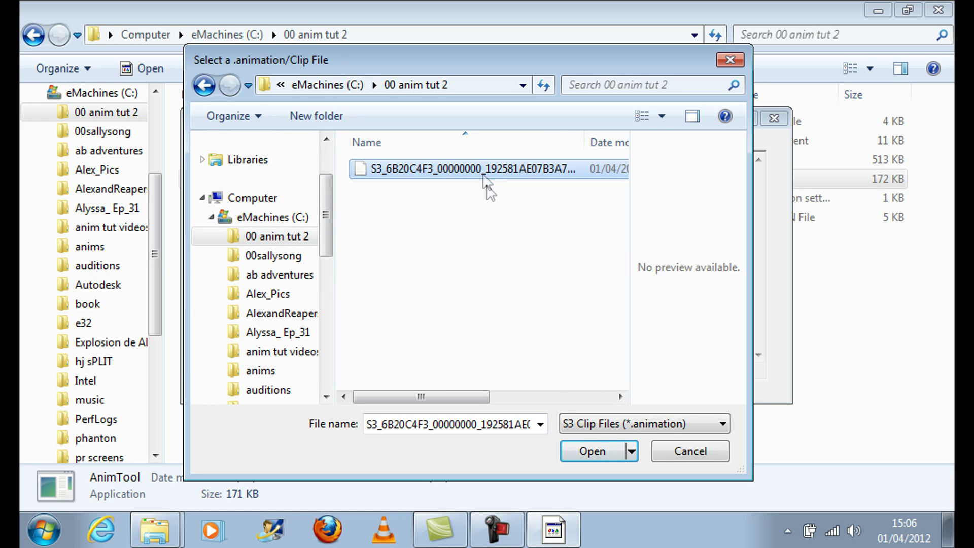
{"action": "left_click", "coordinate": [587, 451]}
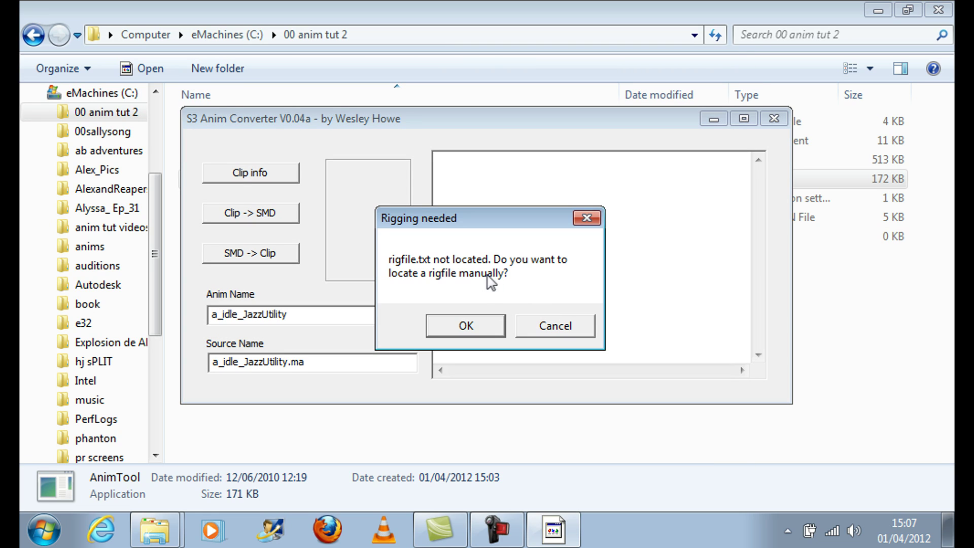
Supply adult_rigfile as the rig to finish the conversion, then close the converter.
{"action": "left_click", "coordinate": [466, 327]}
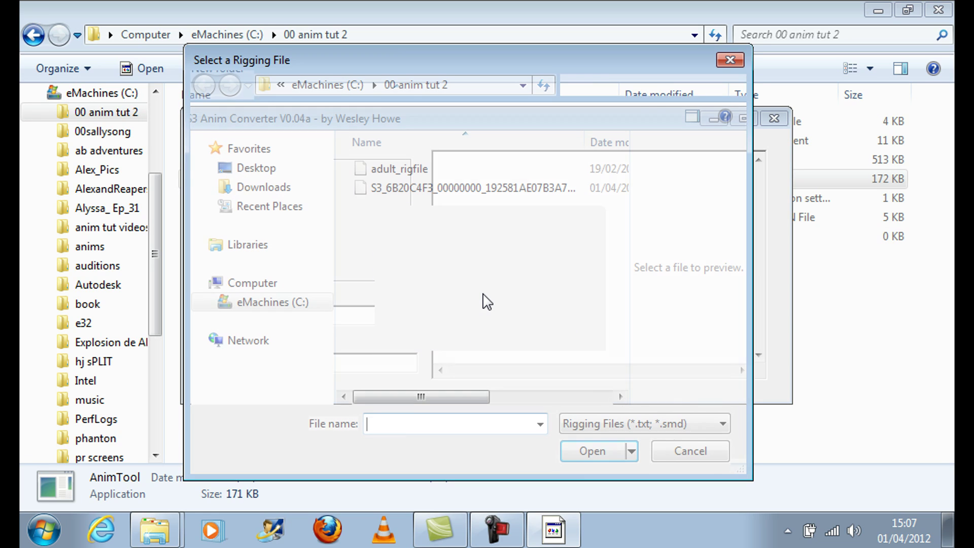
{"action": "left_click", "coordinate": [399, 169]}
{"action": "left_click", "coordinate": [589, 451]}
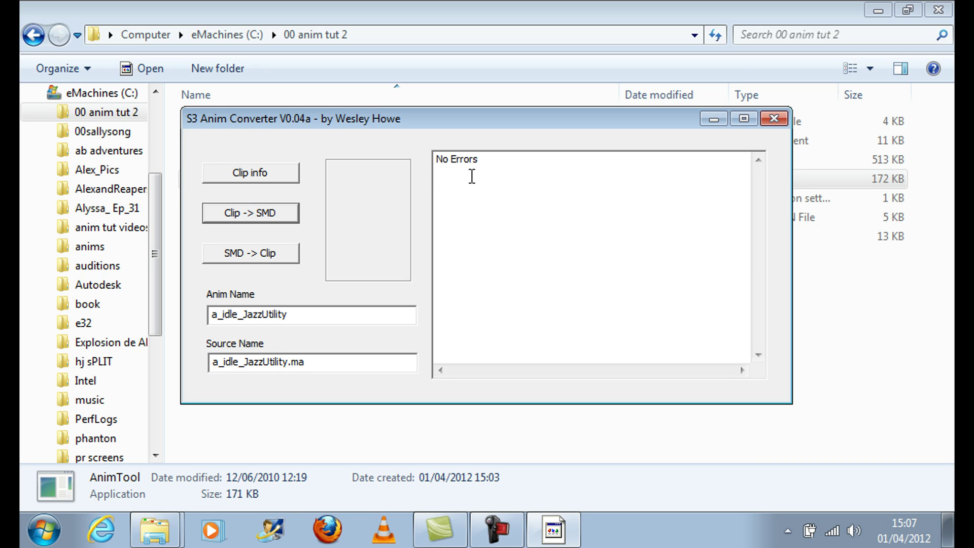
{"action": "left_click", "coordinate": [774, 120]}
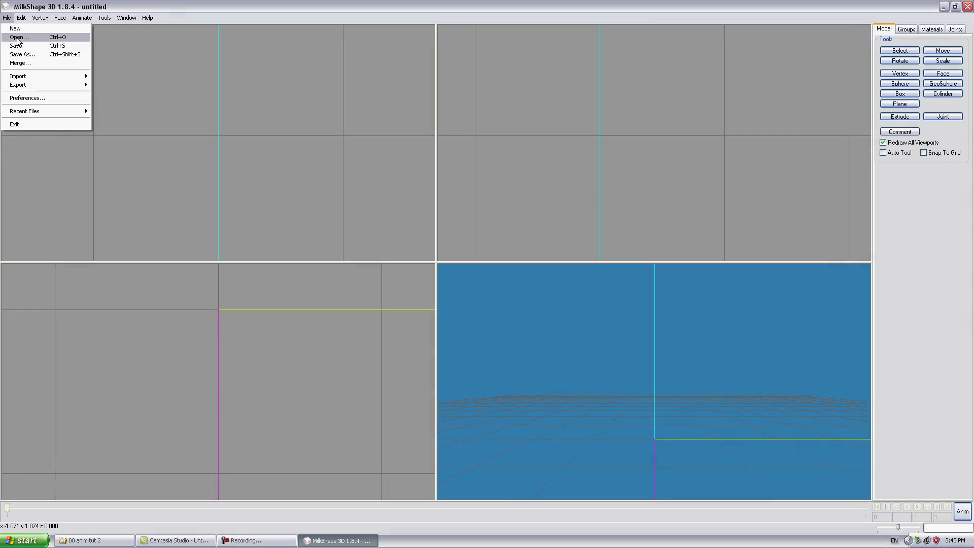
Open am_body_4_anim.ms3d, dismissing both 'Unknown subversion' warnings.
{"action": "left_click", "coordinate": [18, 37]}
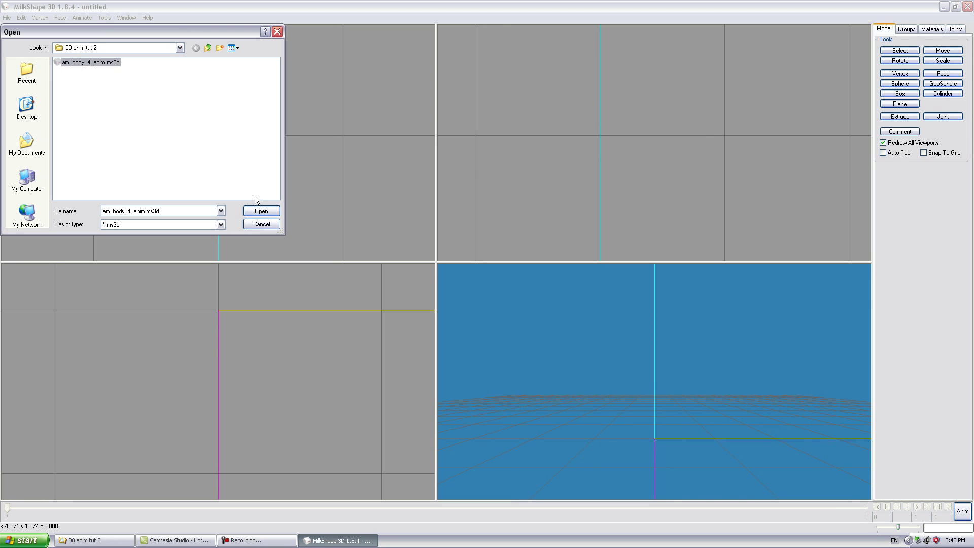
{"action": "left_click", "coordinate": [260, 210]}
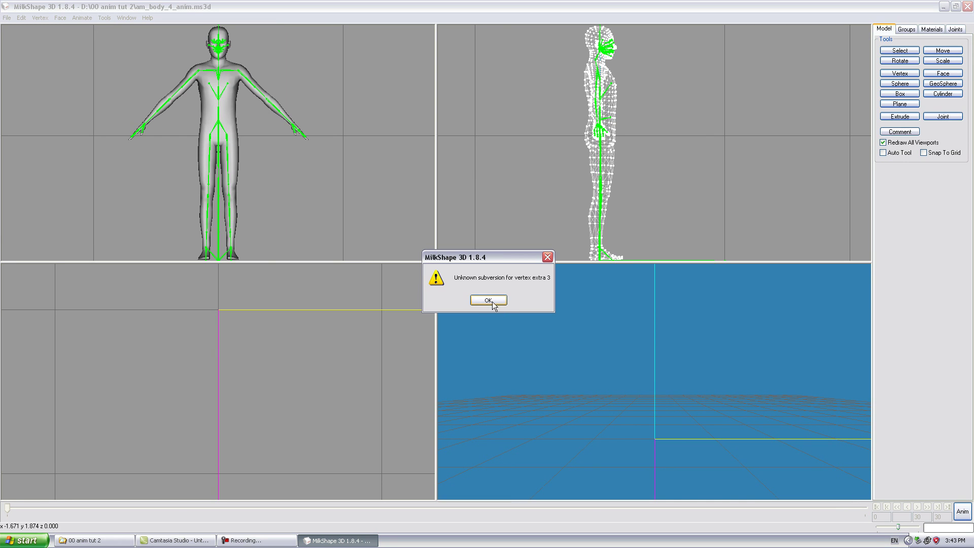
{"action": "left_click", "coordinate": [488, 300]}
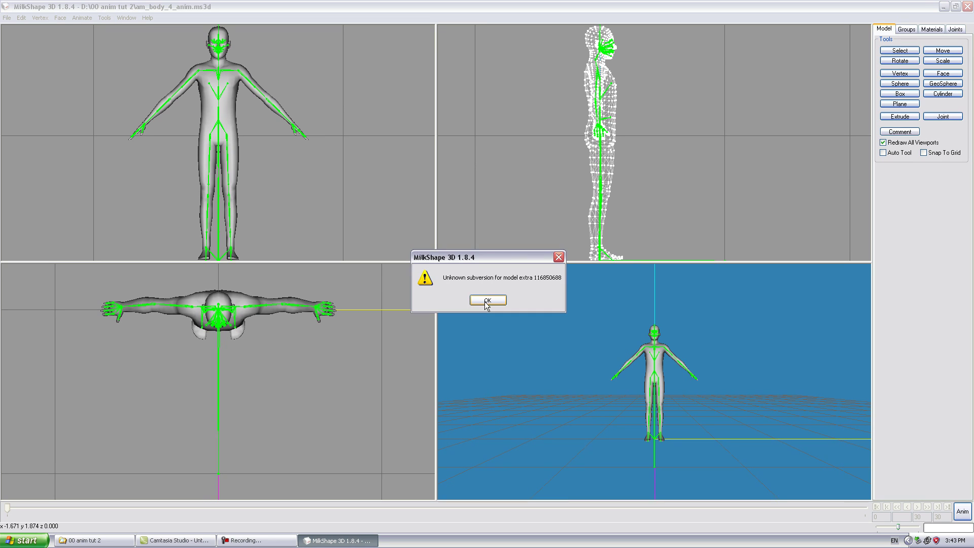
{"action": "left_click", "coordinate": [487, 301]}
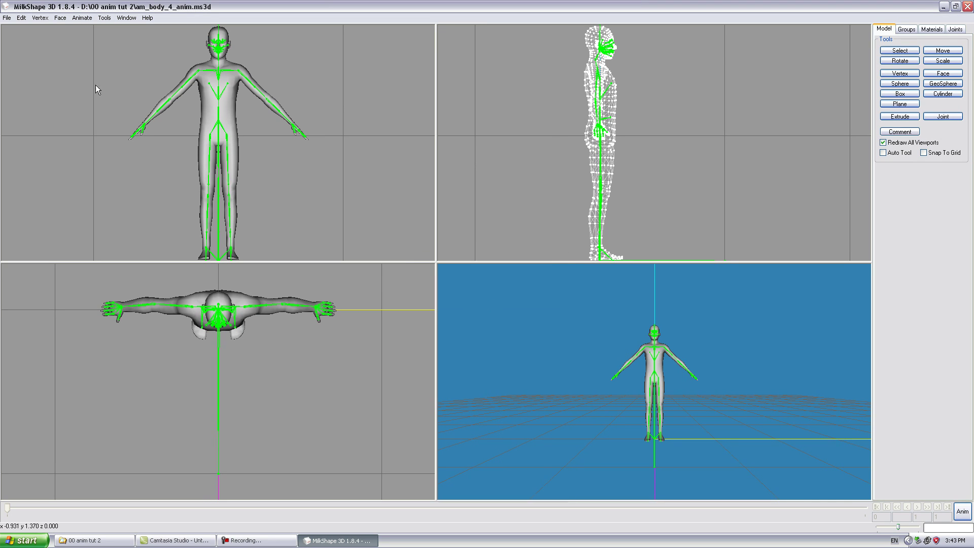
{"action": "left_click", "coordinate": [7, 17]}
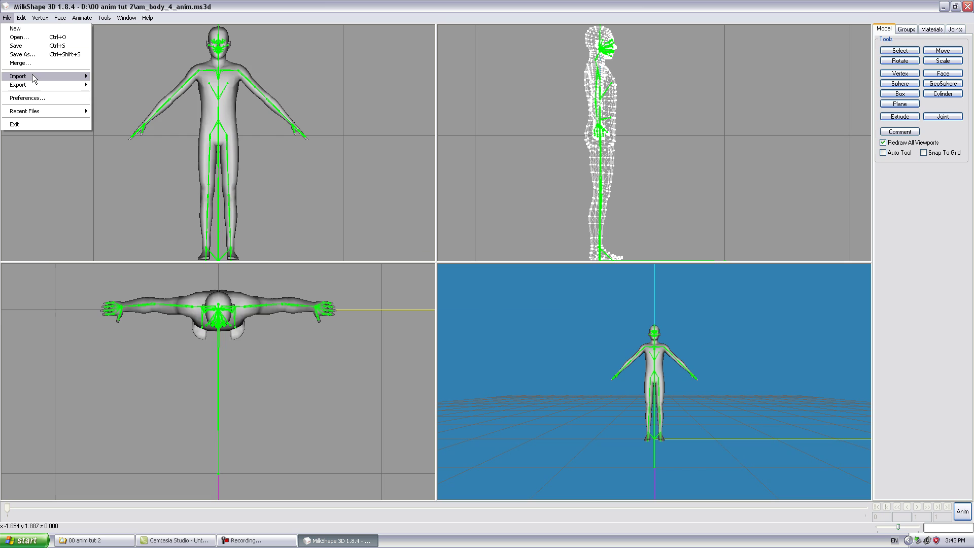
Import the clip SMD via Half-Life SMD as a separate animation and view it in Anim mode.
{"action": "mouse_move", "coordinate": [32, 75]}
{"action": "left_click", "coordinate": [118, 76]}
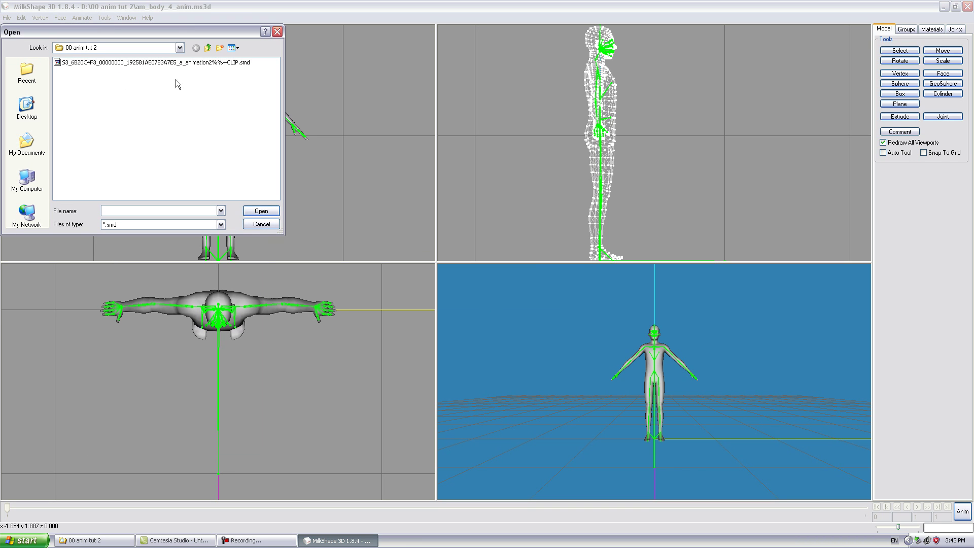
{"action": "left_click", "coordinate": [90, 63]}
{"action": "left_click", "coordinate": [259, 211]}
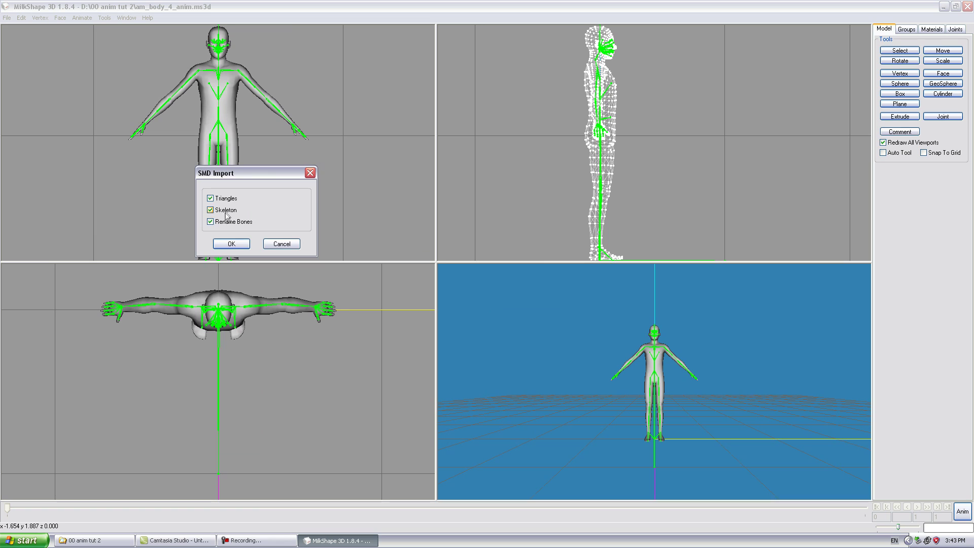
{"action": "left_click", "coordinate": [233, 244]}
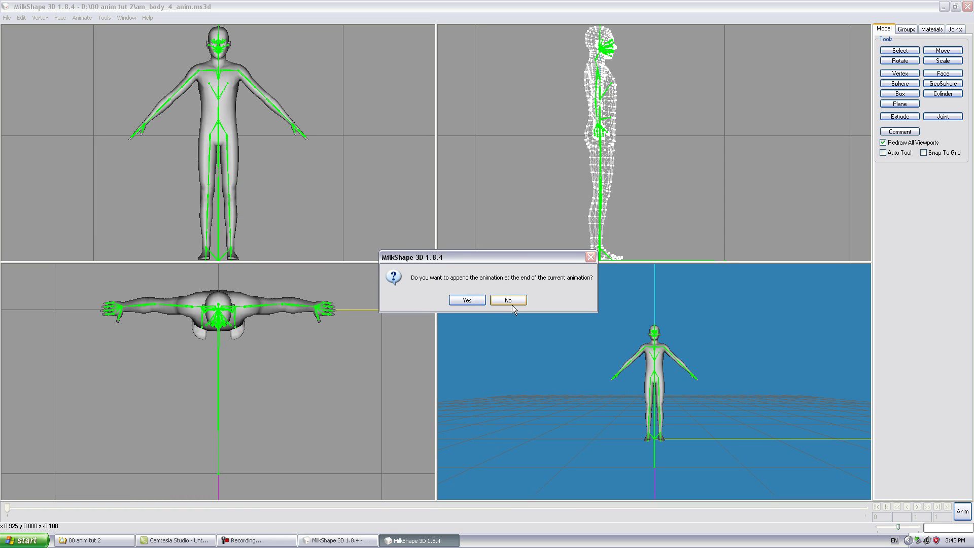
{"action": "left_click", "coordinate": [516, 302]}
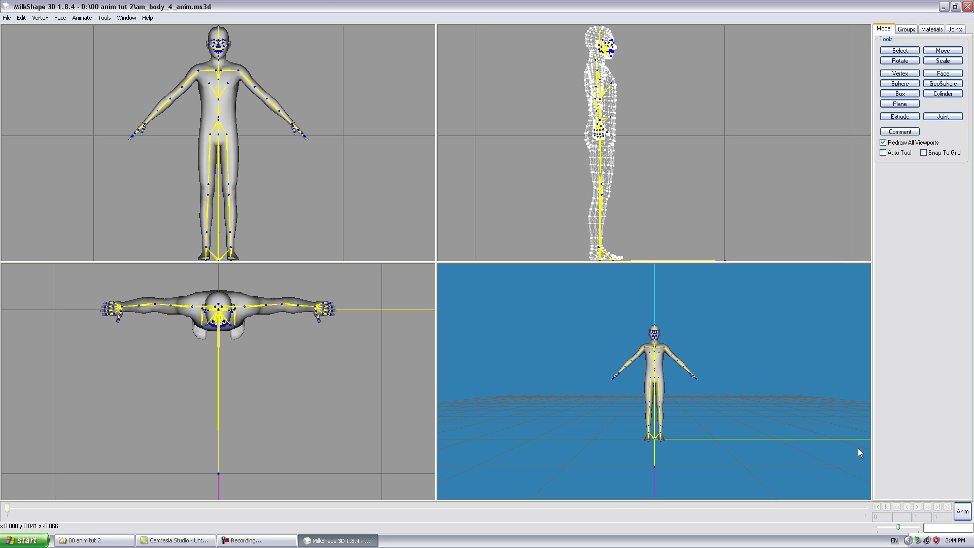
{"action": "left_click", "coordinate": [964, 513]}
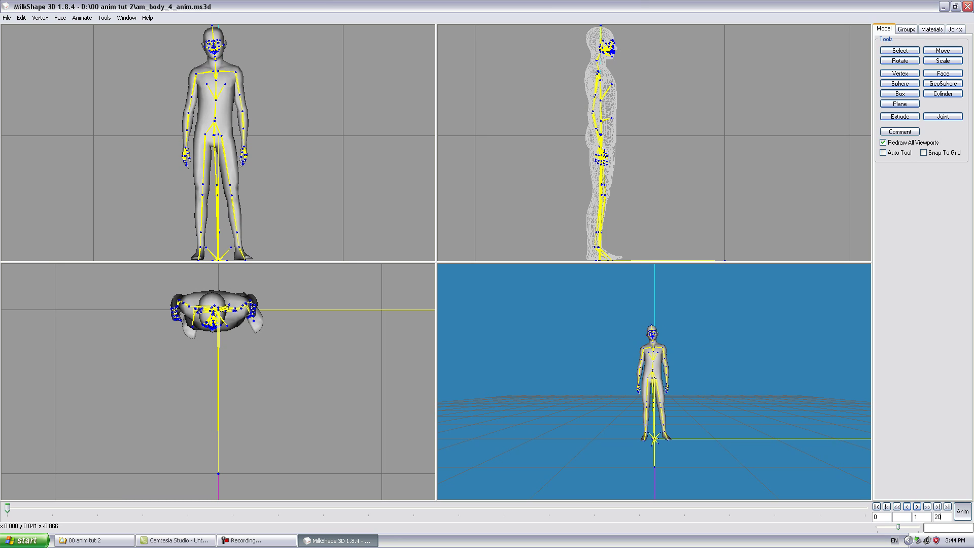
Set the total frame count to 200 and scrub the timeline to check it.
{"action": "left_click", "coordinate": [922, 517]}
{"action": "left_click_drag", "start_coordinate": [10, 512], "coordinate": [349, 508]}
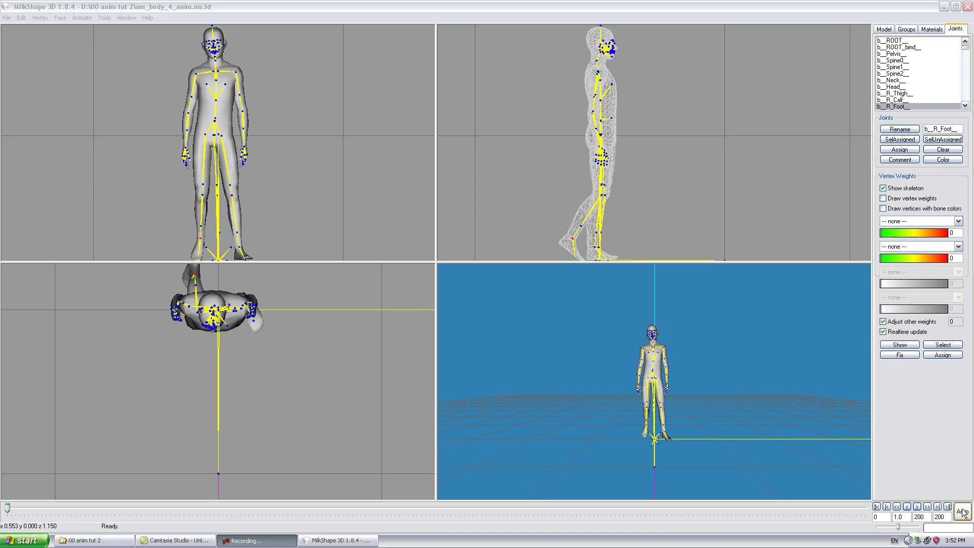
Leave animation mode and save the model as ani3knee.ms3d in the SMDs folder.
{"action": "left_click", "coordinate": [963, 512]}
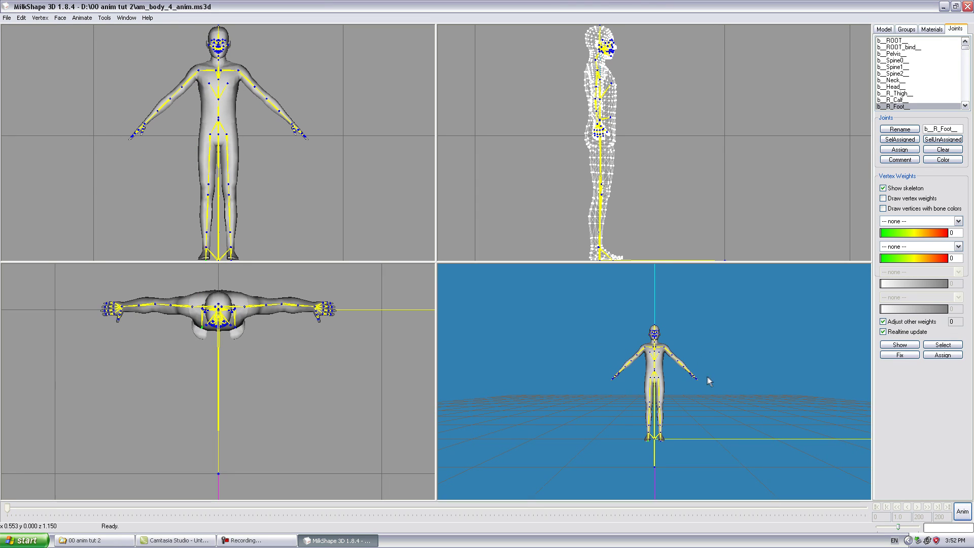
{"action": "left_click", "coordinate": [5, 18]}
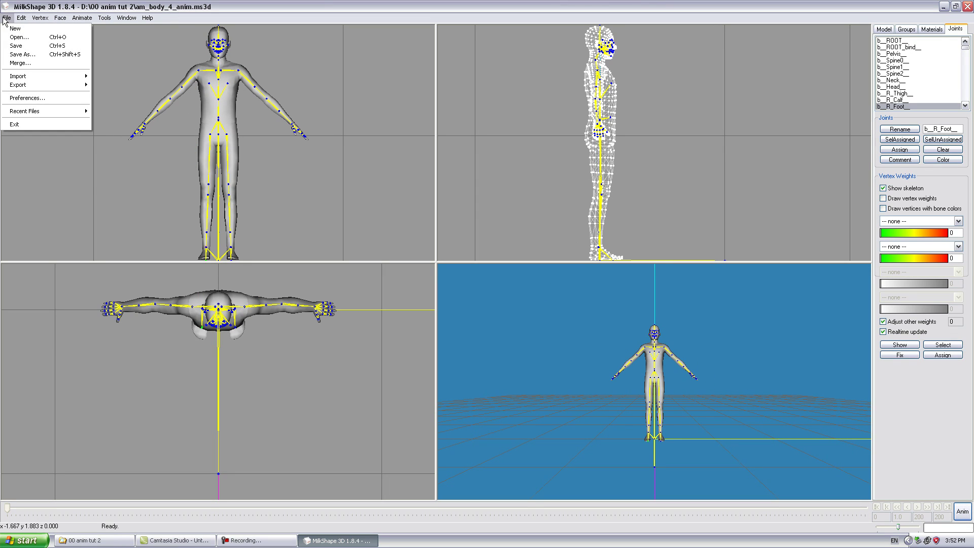
{"action": "left_click", "coordinate": [20, 55]}
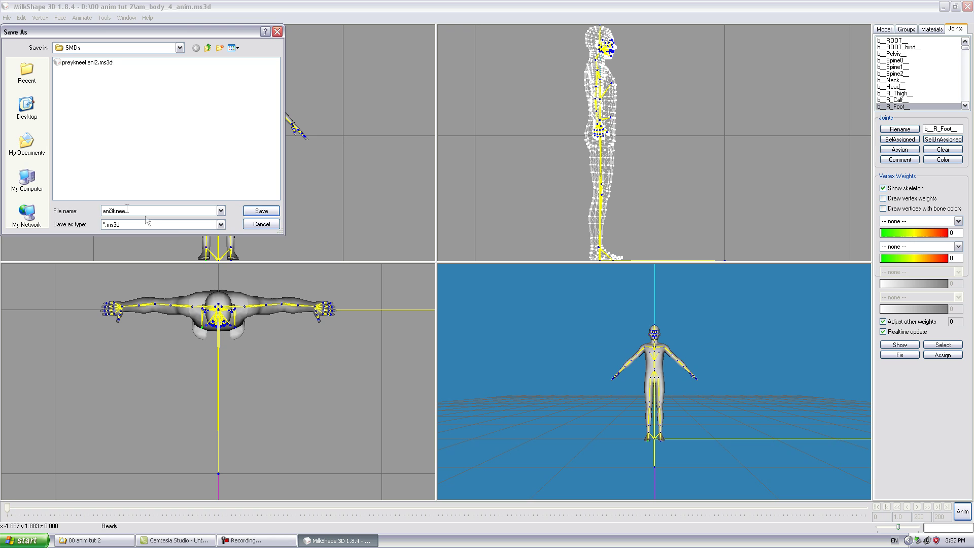
{"action": "left_click", "coordinate": [262, 211]}
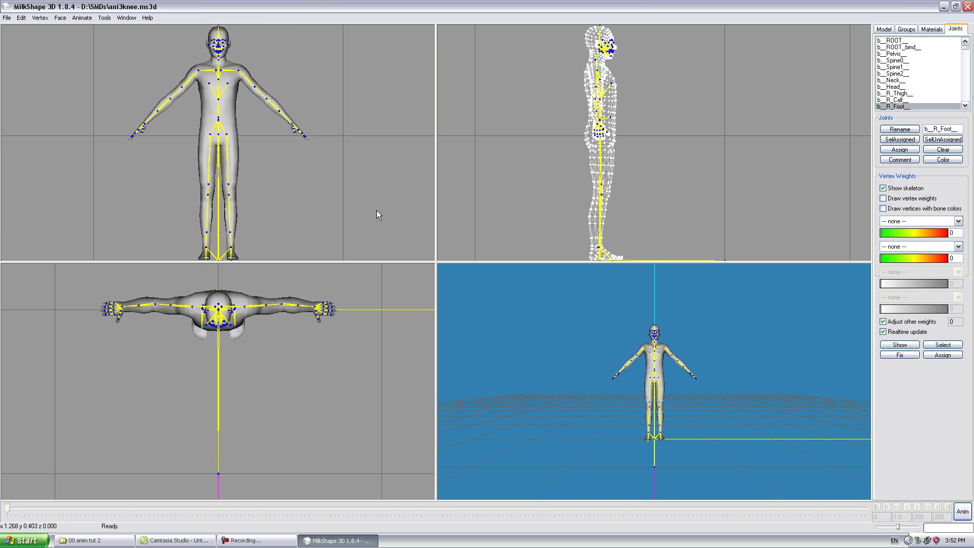
Start a Half-Life SMD export and browse to the 00 anim tut 2 folder on drive D:.
{"action": "left_click", "coordinate": [7, 18]}
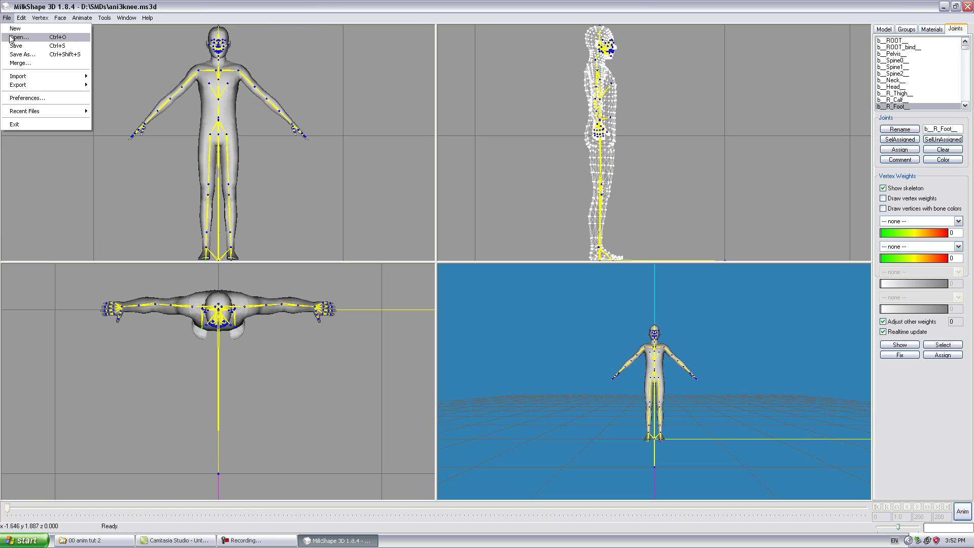
{"action": "mouse_move", "coordinate": [20, 85]}
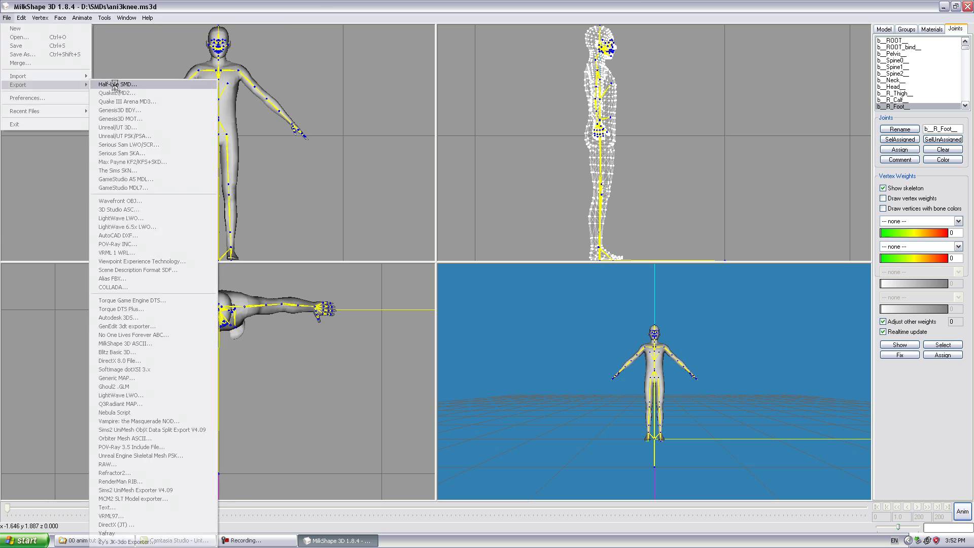
{"action": "left_click", "coordinate": [117, 87]}
{"action": "left_click", "coordinate": [180, 48]}
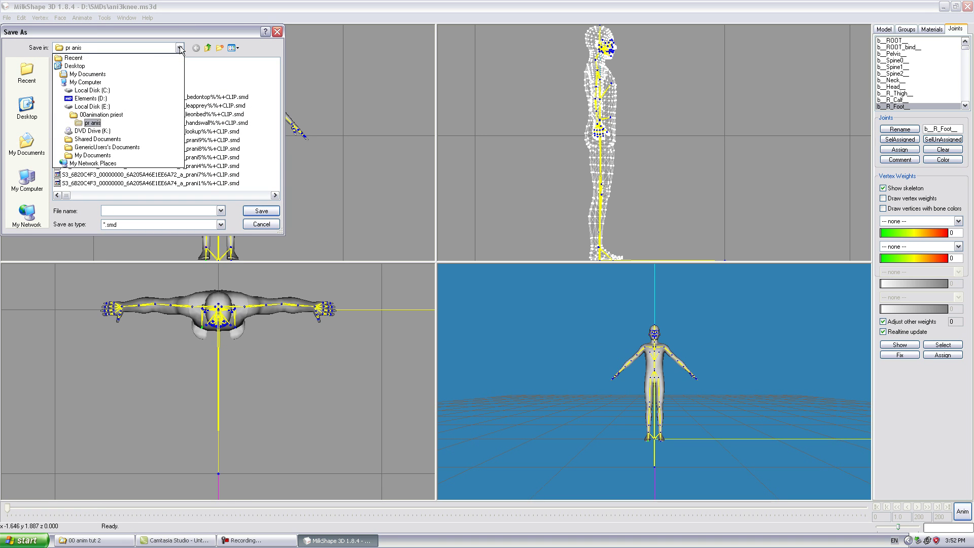
{"action": "left_click", "coordinate": [97, 99]}
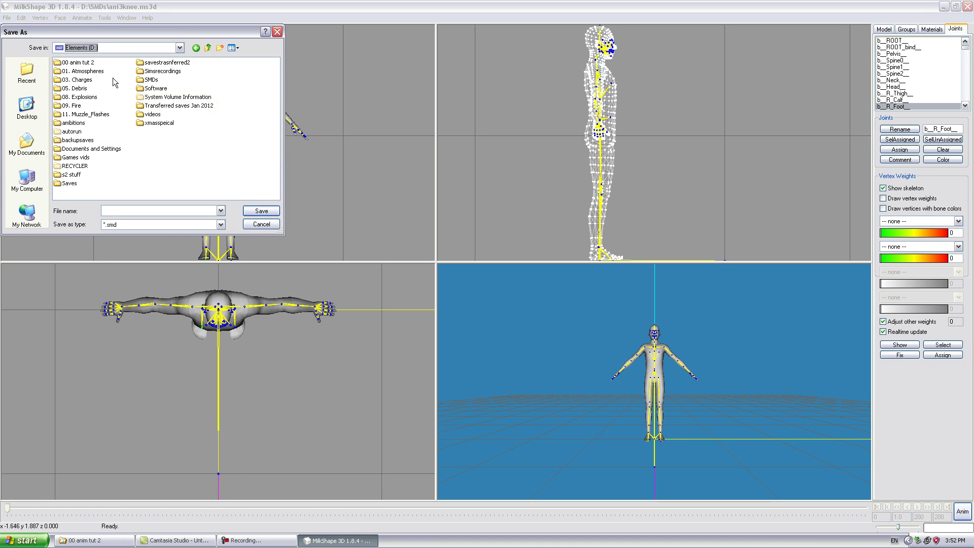
{"action": "double_click", "coordinate": [86, 62]}
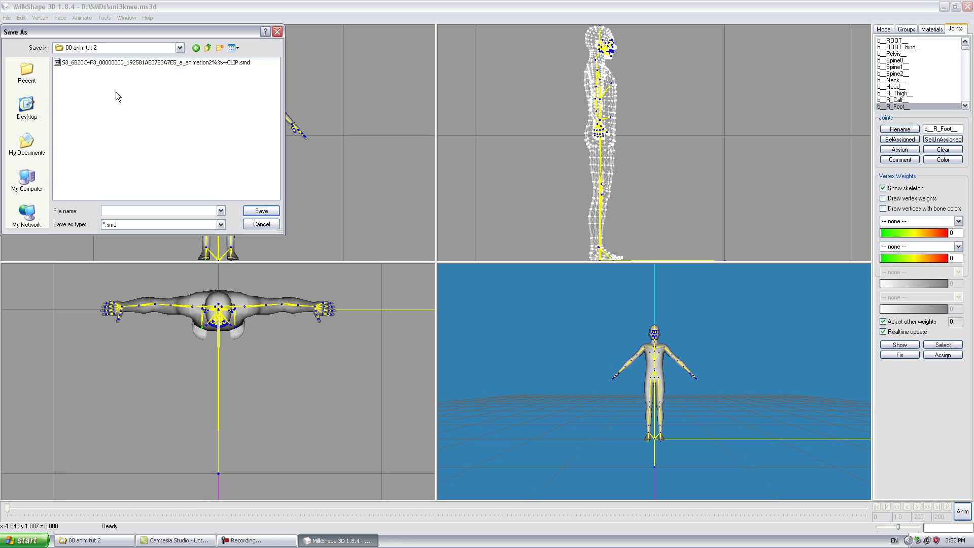
Overwrite the existing clip SMD, exporting the animation as a Sequence.
{"action": "left_click", "coordinate": [195, 63]}
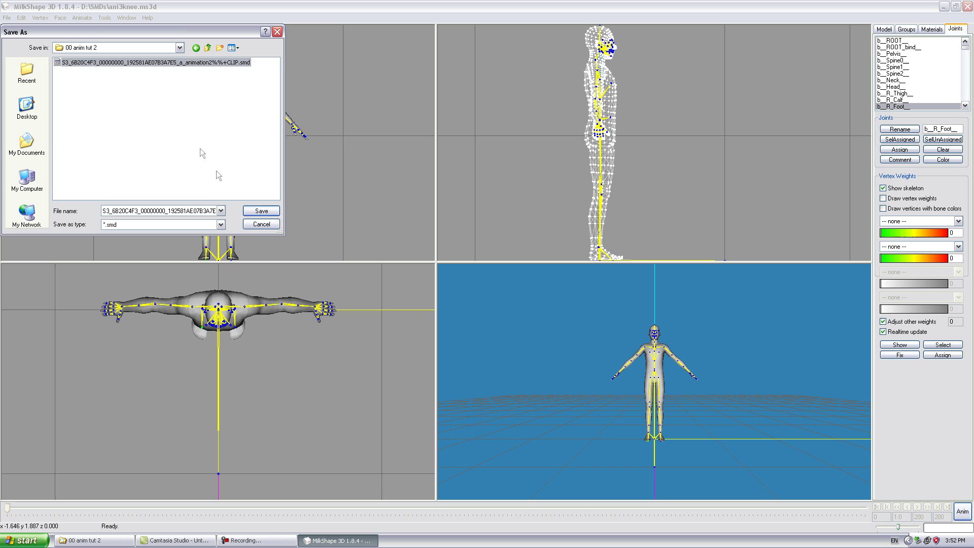
{"action": "left_click", "coordinate": [262, 212]}
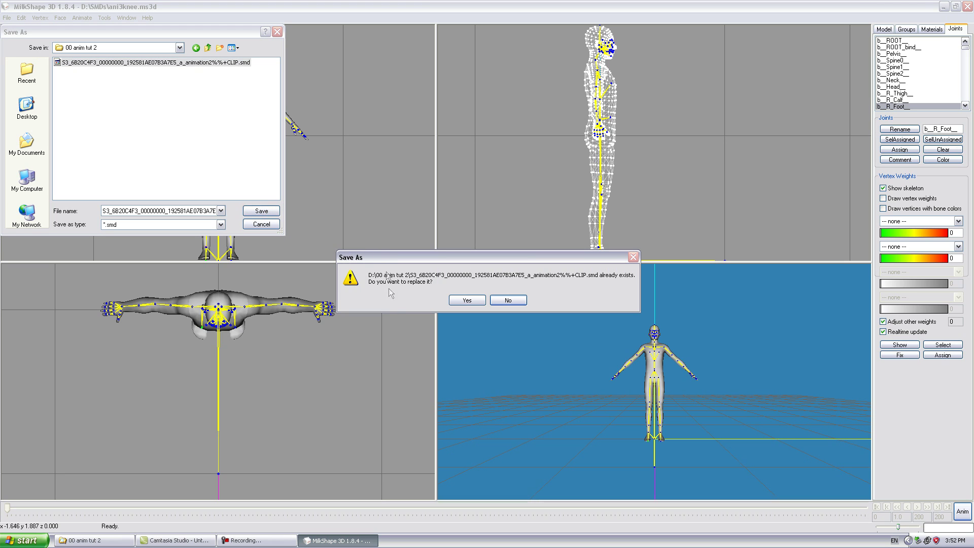
{"action": "left_click", "coordinate": [467, 300]}
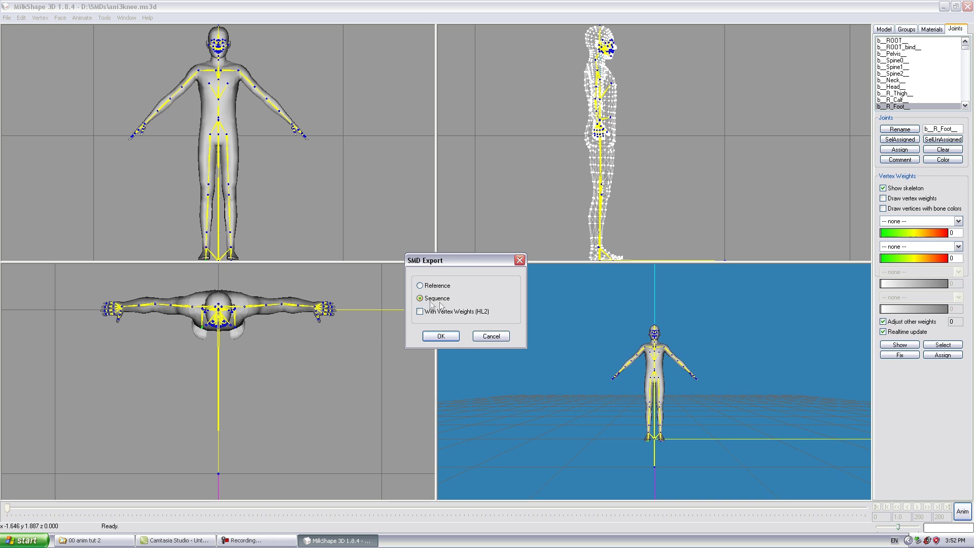
{"action": "left_click", "coordinate": [442, 337]}
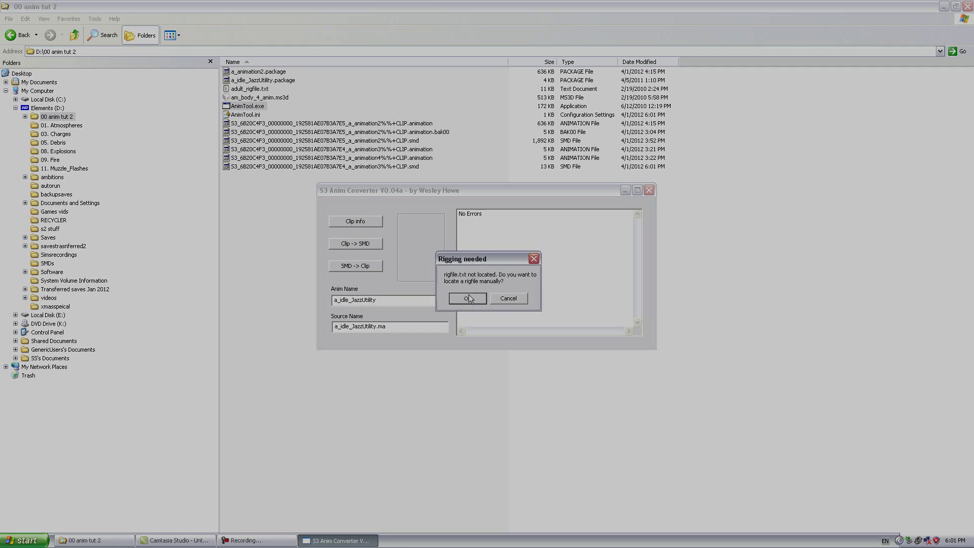
Supply adult_rigfile.txt as the rig so the SMD converts to a clip, then close the converter.
{"action": "key", "text": "Return"}
{"action": "left_click", "coordinate": [396, 236]}
{"action": "left_click", "coordinate": [578, 384]}
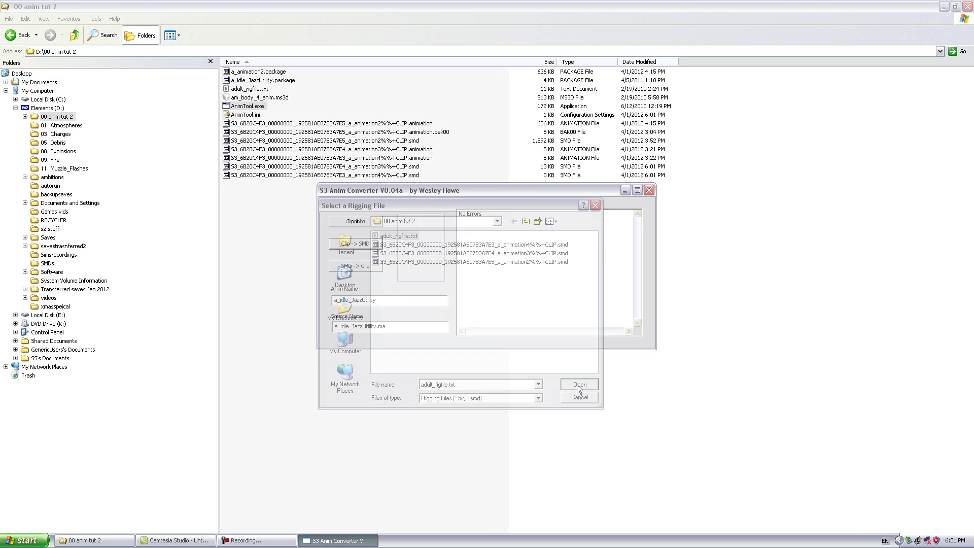
{"action": "left_click", "coordinate": [649, 190]}
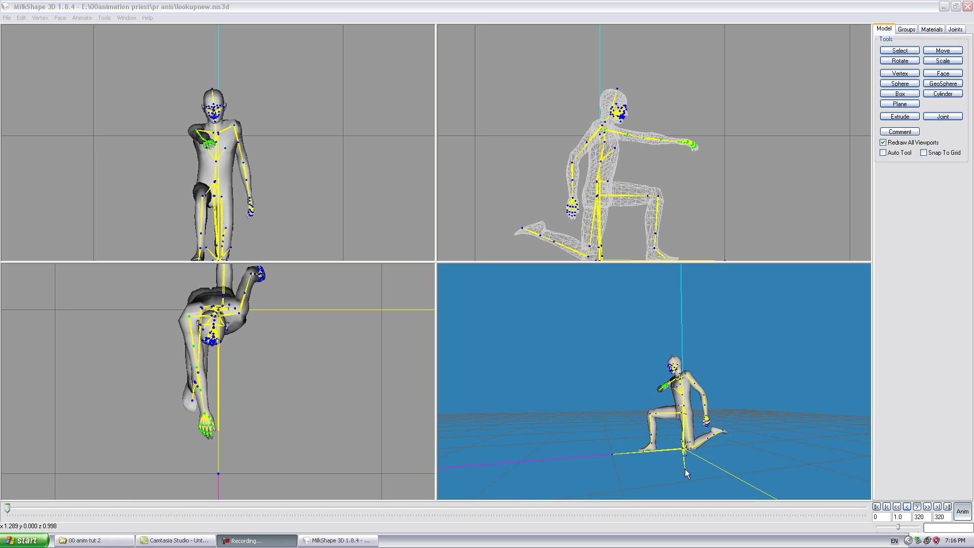
From the last frame with Anim off, export a Half-Life SMD sequence overwriting the animation3 SMD.
{"action": "left_click", "coordinate": [919, 507]}
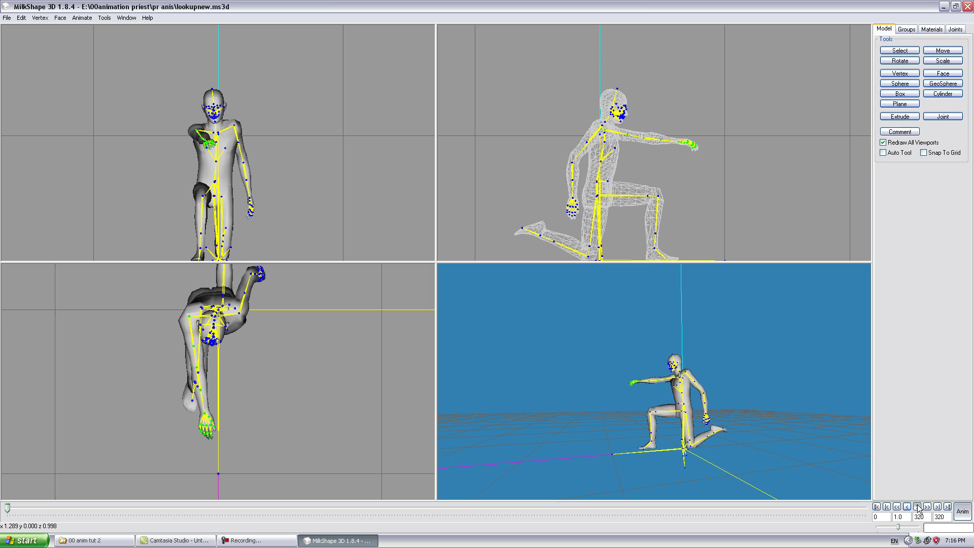
{"action": "left_click", "coordinate": [963, 511]}
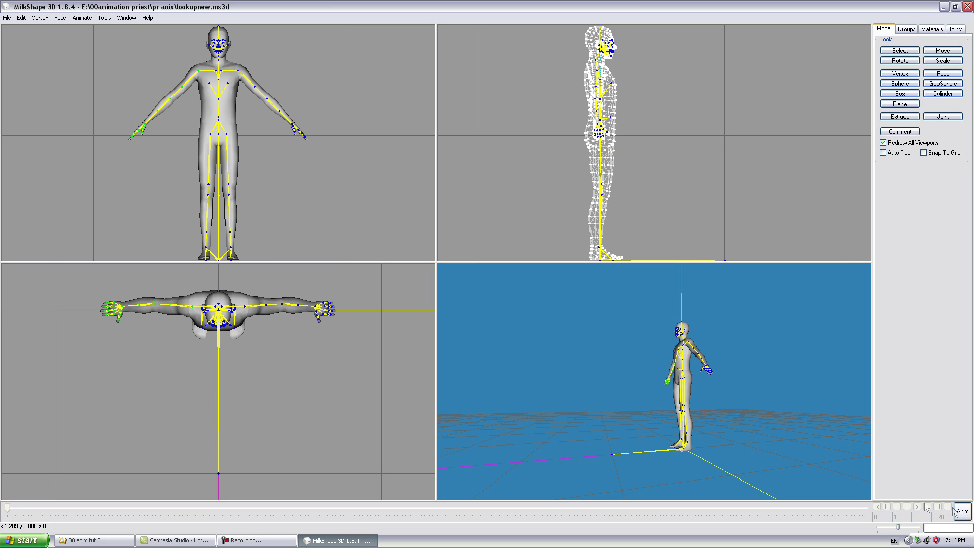
{"action": "left_click", "coordinate": [7, 18]}
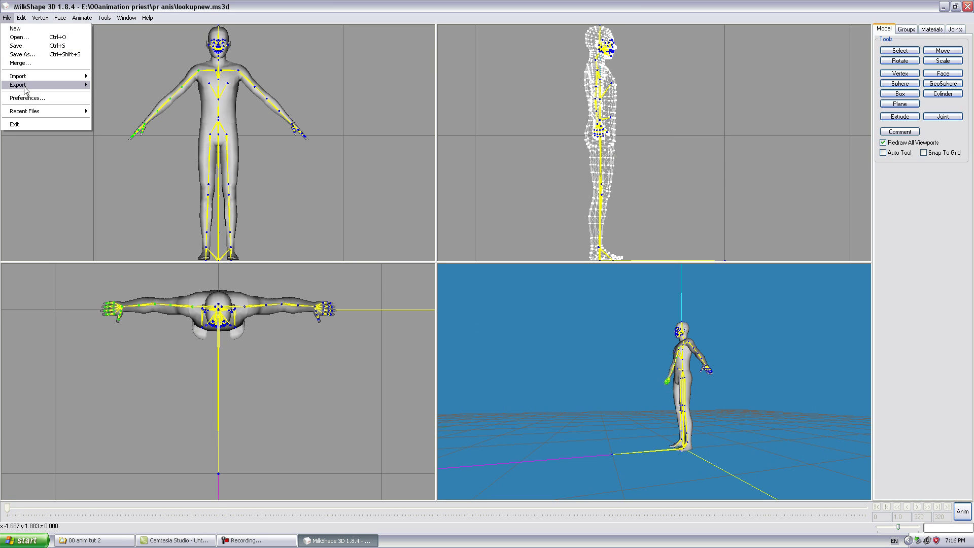
{"action": "mouse_move", "coordinate": [26, 85]}
{"action": "left_click", "coordinate": [117, 85]}
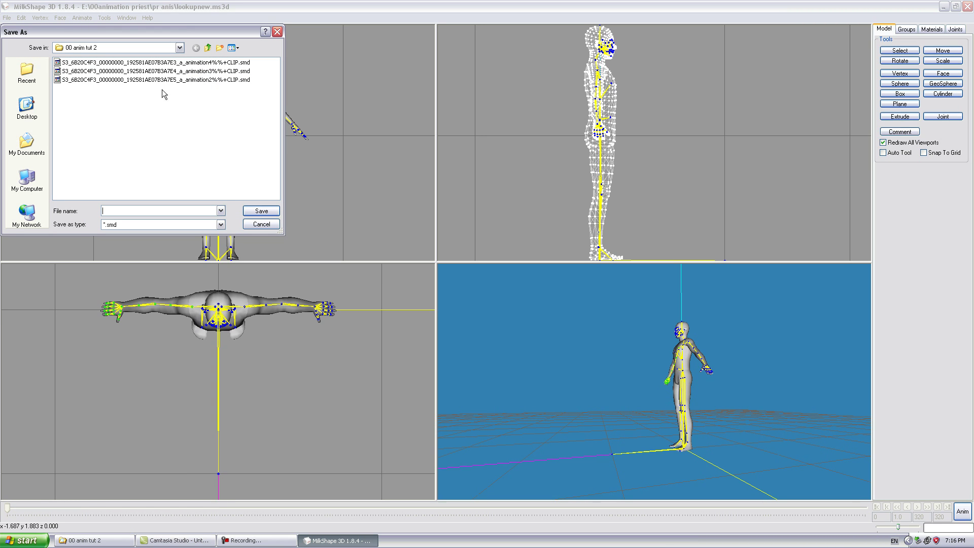
{"action": "left_click", "coordinate": [226, 71]}
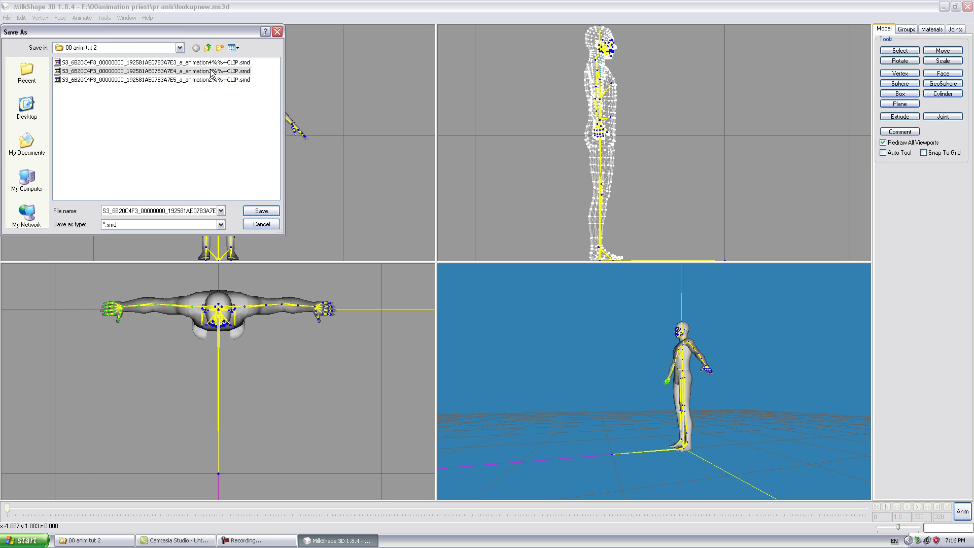
{"action": "left_click", "coordinate": [262, 212]}
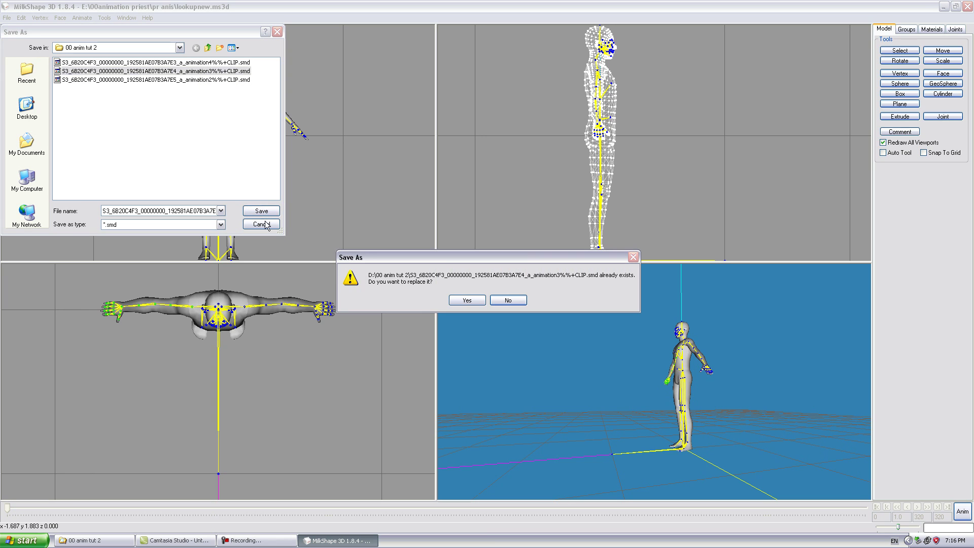
{"action": "left_click", "coordinate": [456, 303]}
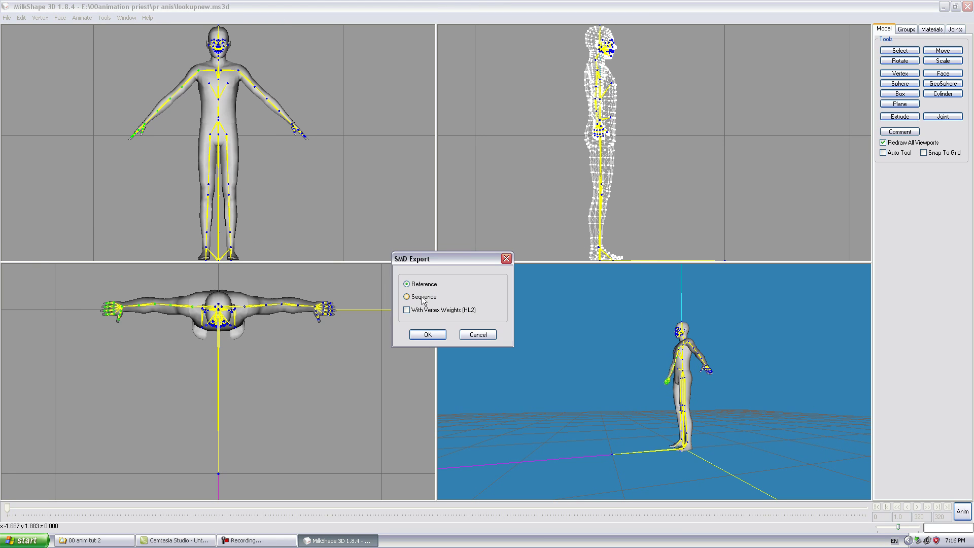
{"action": "left_click", "coordinate": [426, 335]}
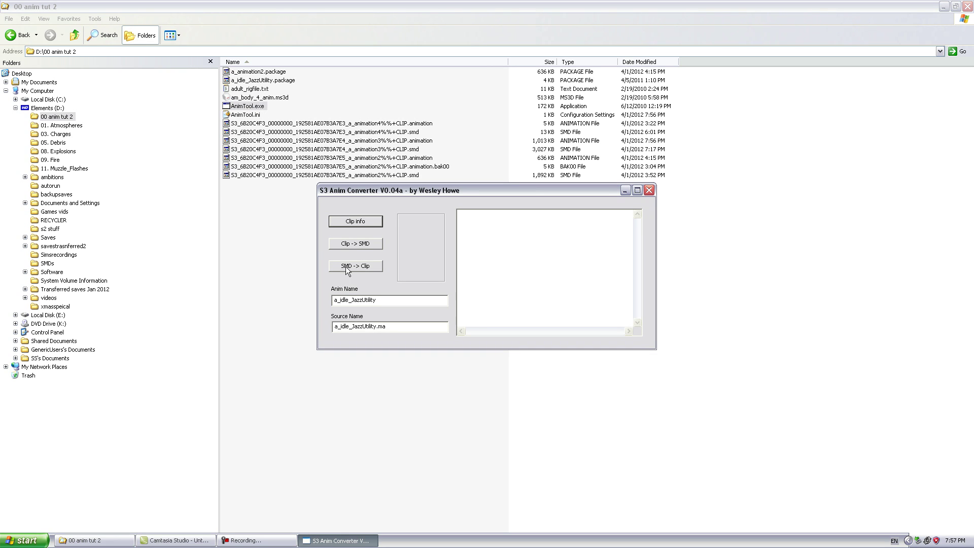
Convert the animation3 SMD into a clip with SMD -> Clip, then close the converter.
{"action": "left_click", "coordinate": [358, 267]}
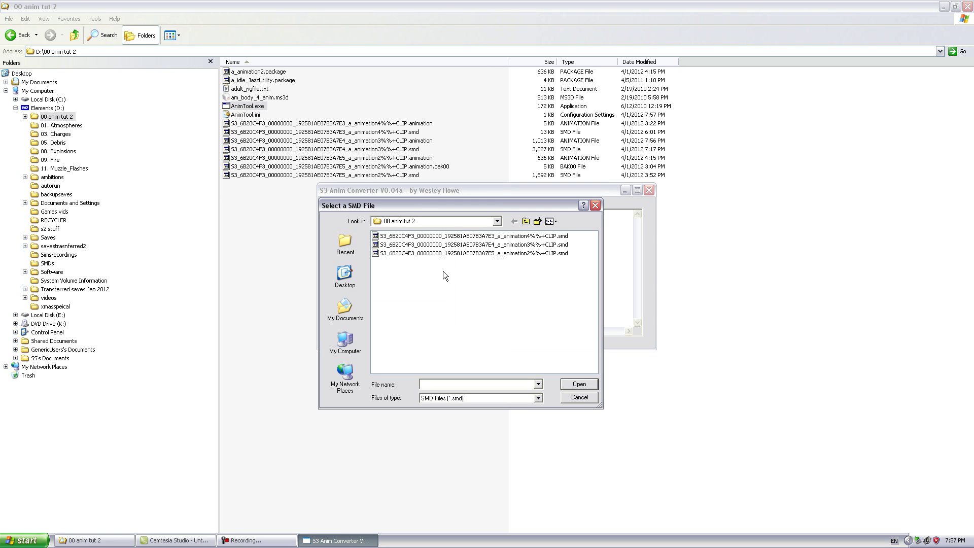
{"action": "left_click", "coordinate": [544, 245]}
{"action": "left_click", "coordinate": [573, 387]}
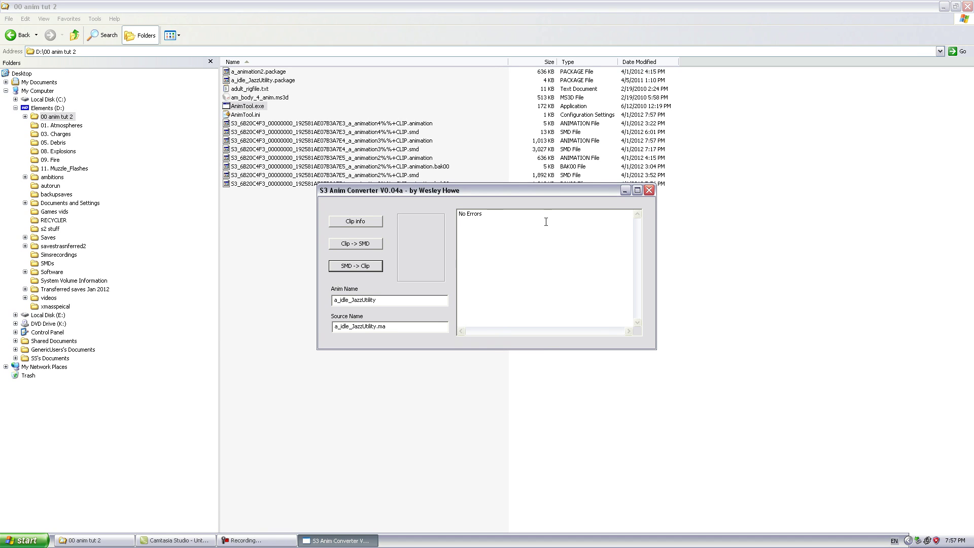
{"action": "left_click", "coordinate": [649, 191]}
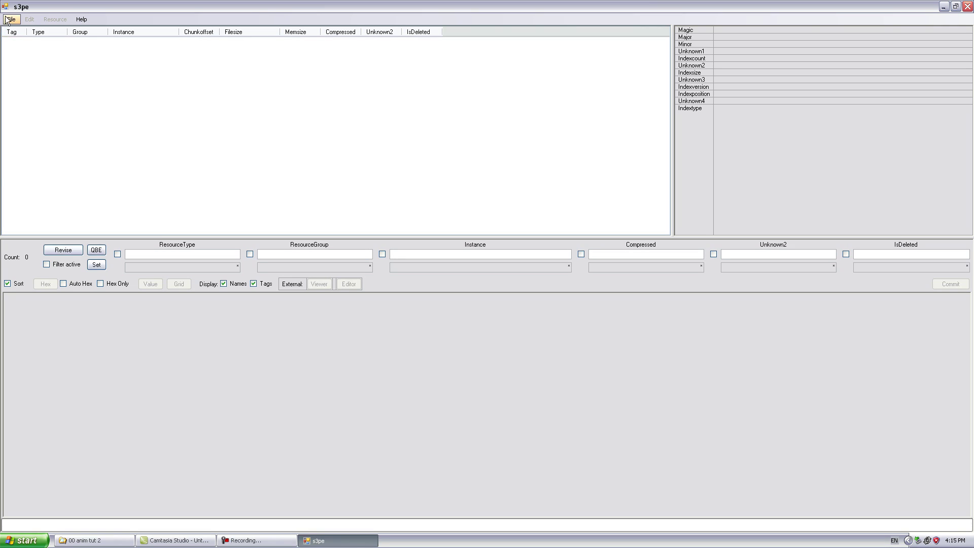
Start a new package and import the animation2 CLIP file from D:\00 anim tut 2.
{"action": "left_click", "coordinate": [11, 19]}
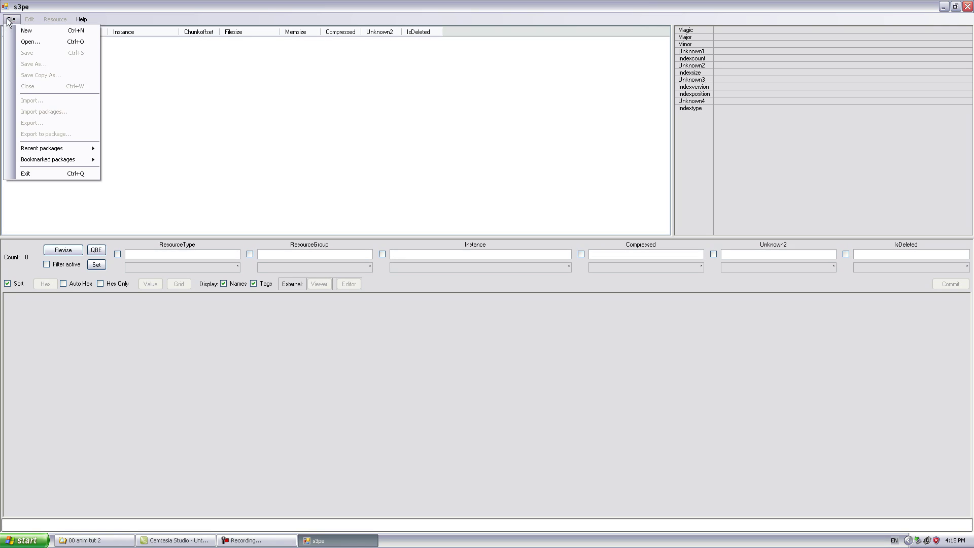
{"action": "left_click", "coordinate": [27, 30]}
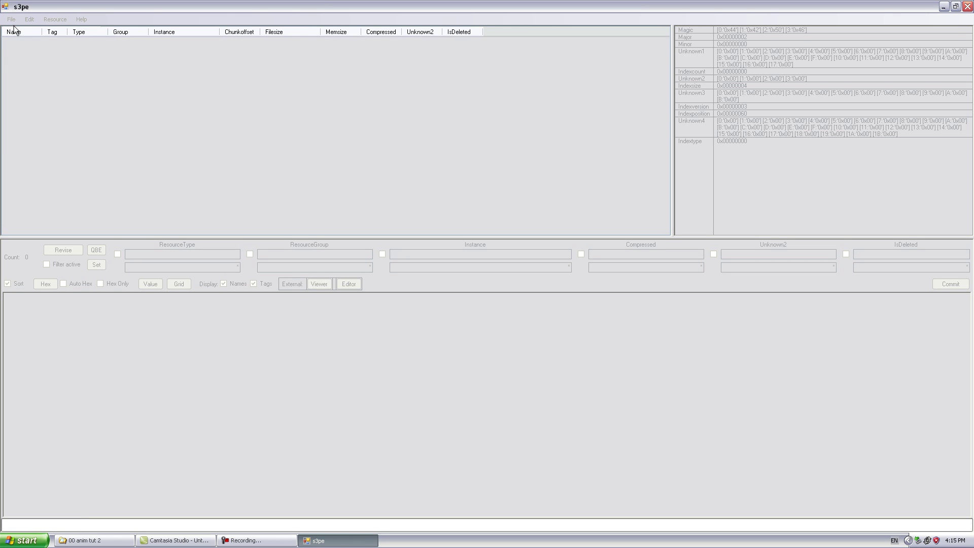
{"action": "left_click", "coordinate": [11, 19]}
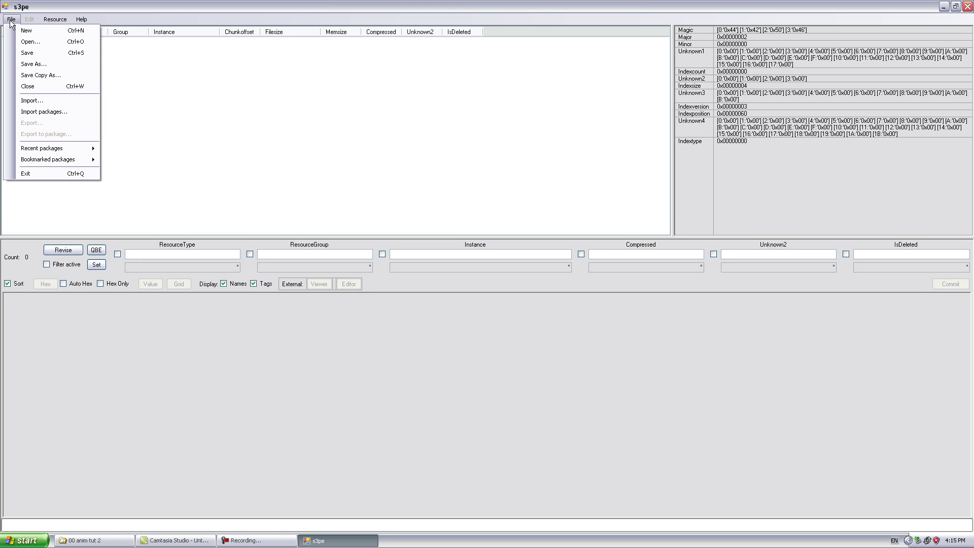
{"action": "left_click", "coordinate": [31, 99]}
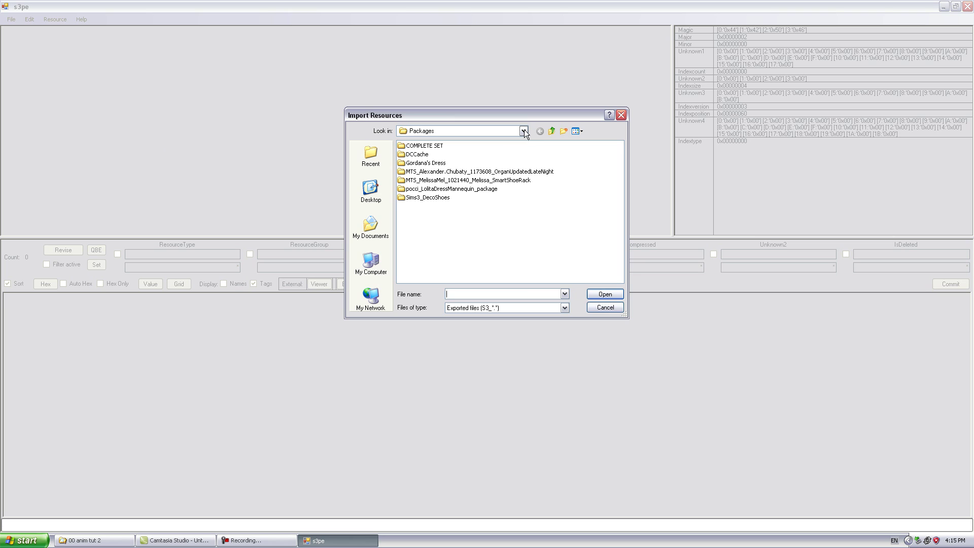
{"action": "left_click", "coordinate": [524, 131]}
{"action": "left_click", "coordinate": [437, 181]}
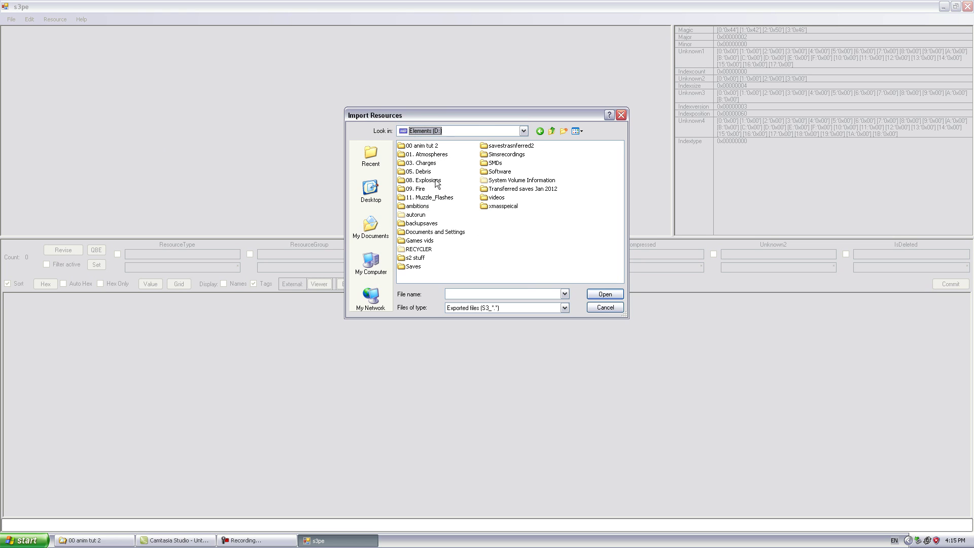
{"action": "double_click", "coordinate": [422, 146]}
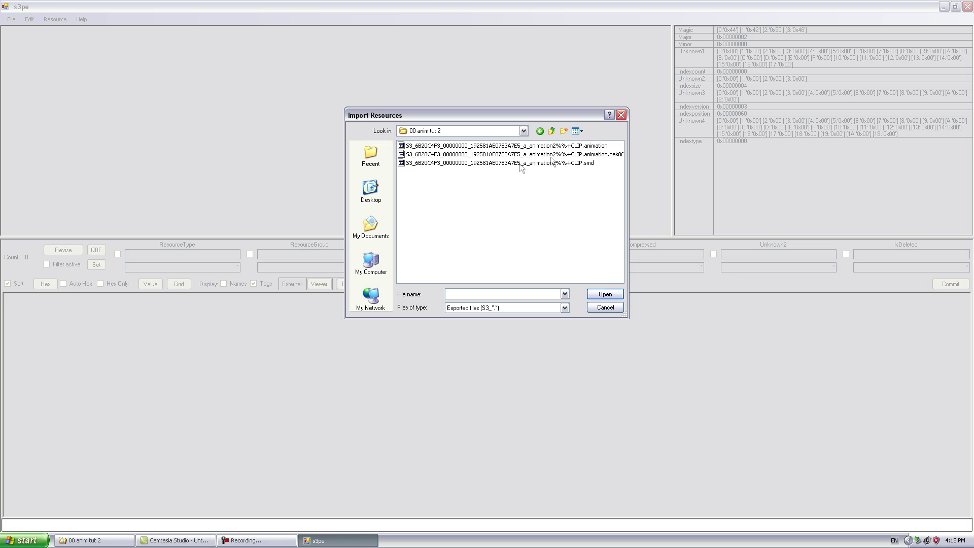
{"action": "left_click", "coordinate": [557, 146]}
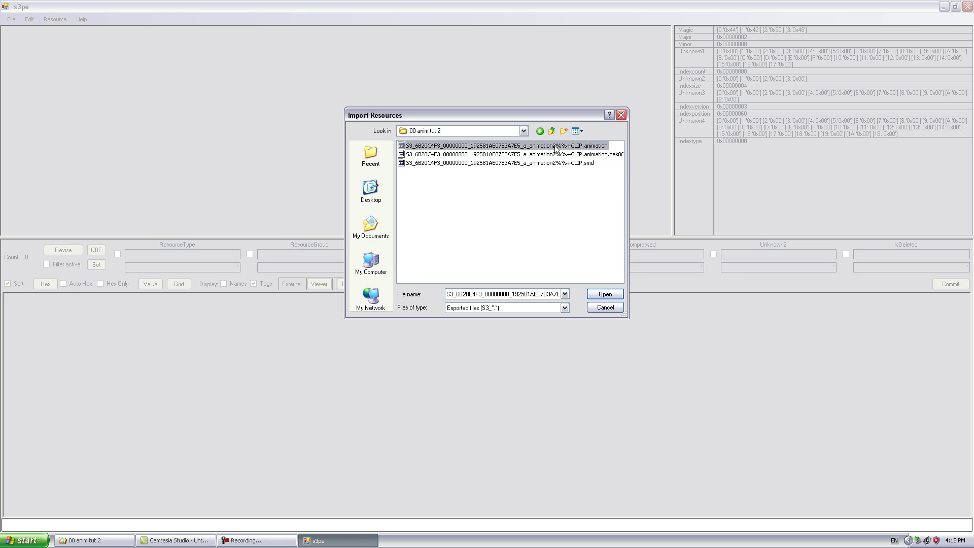
{"action": "left_click", "coordinate": [606, 296]}
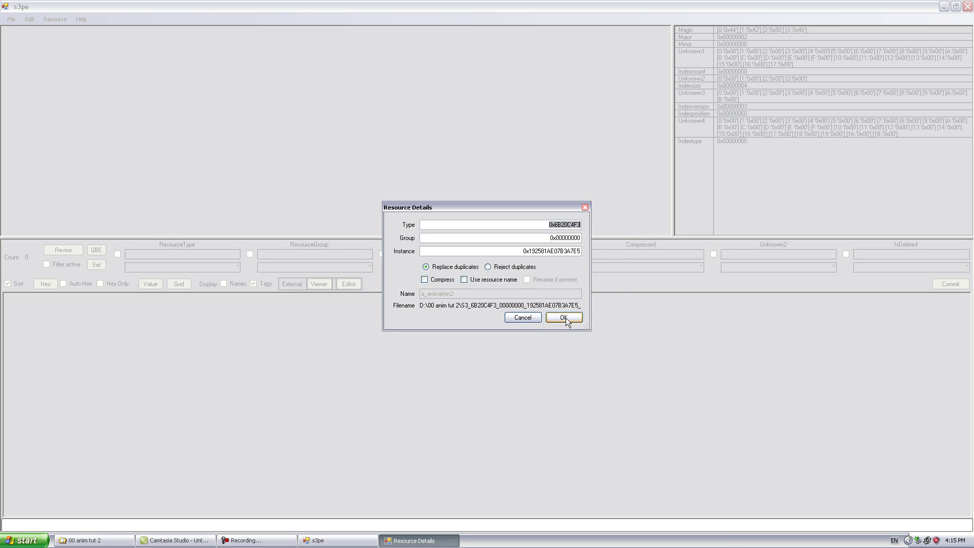
{"action": "left_click", "coordinate": [564, 317]}
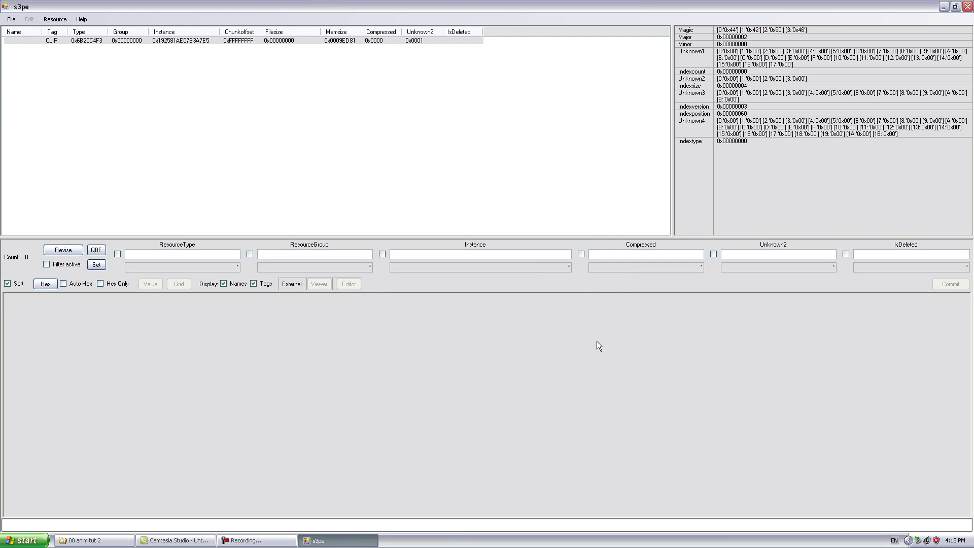
Save the package as a_animation2.package with Save As.
{"action": "left_click", "coordinate": [12, 21]}
{"action": "left_click", "coordinate": [31, 64]}
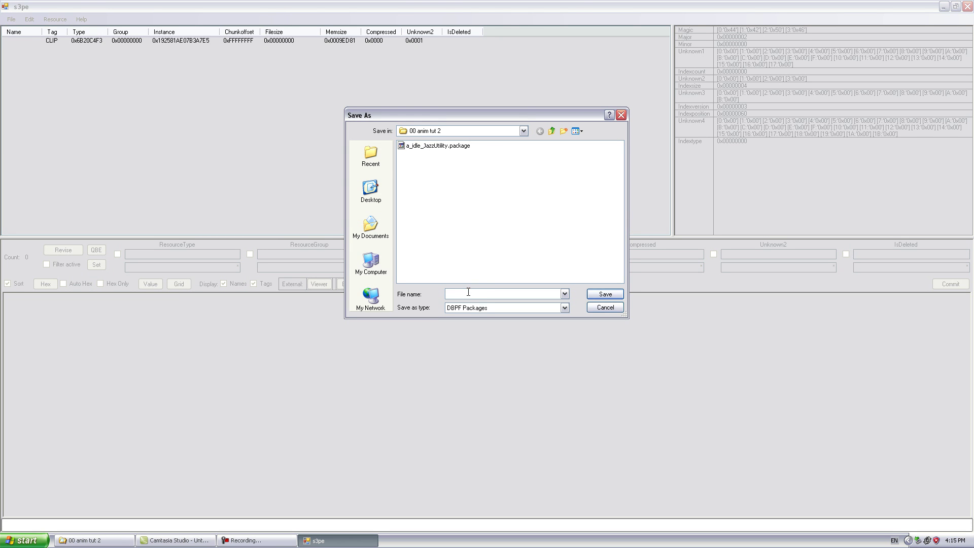
{"action": "type", "text": "a_animation2"}
{"action": "left_click", "coordinate": [606, 294]}
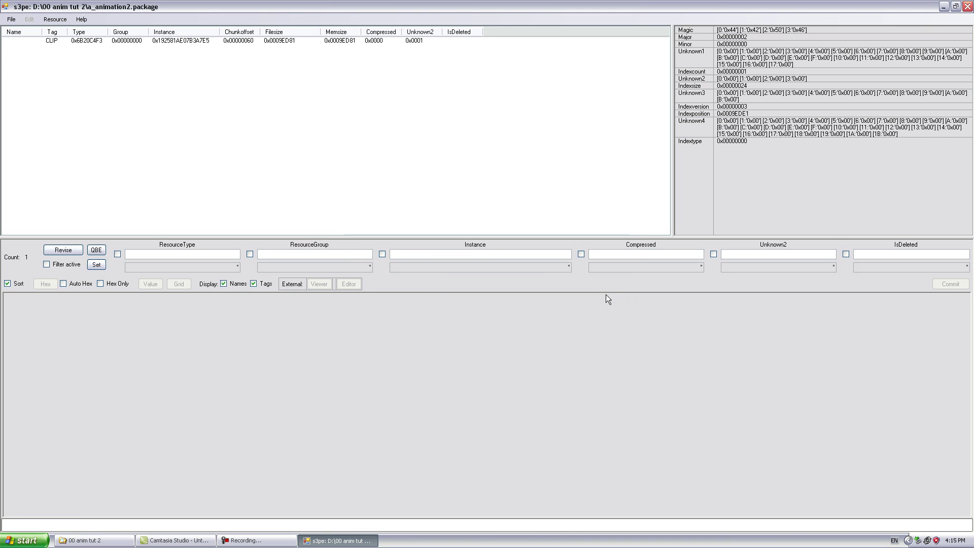
Close s3pe to return to the Explorer folder.
{"action": "left_click", "coordinate": [967, 8]}
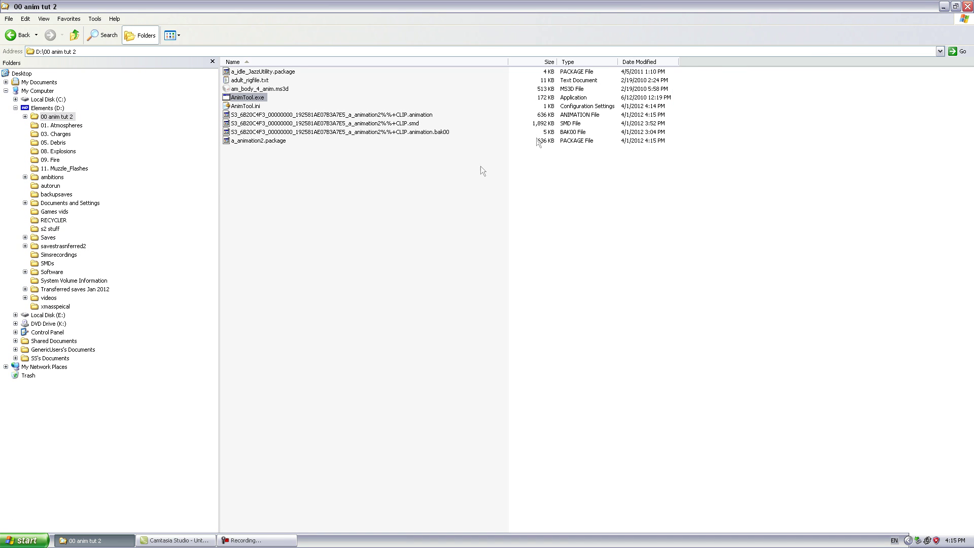